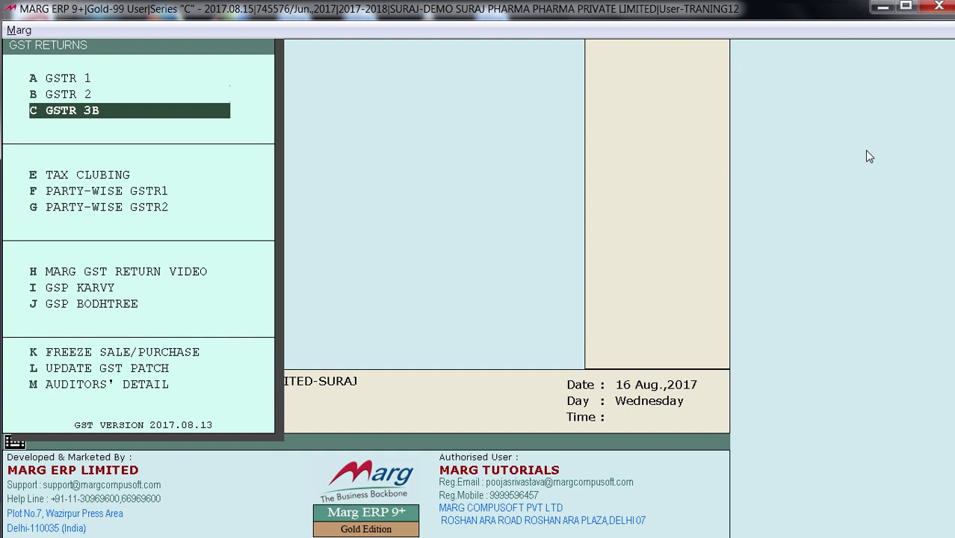
# Open the GSTR 3B return and examine the worksheet's sections and the tax figures for outward taxable supplies
pyautogui.press('Return')
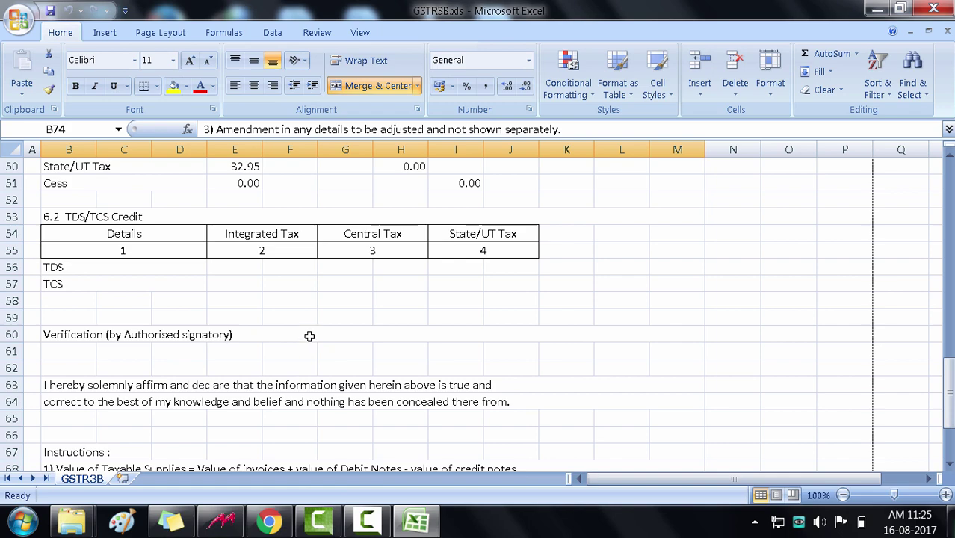
pyautogui.scroll(-4, 309, 336)
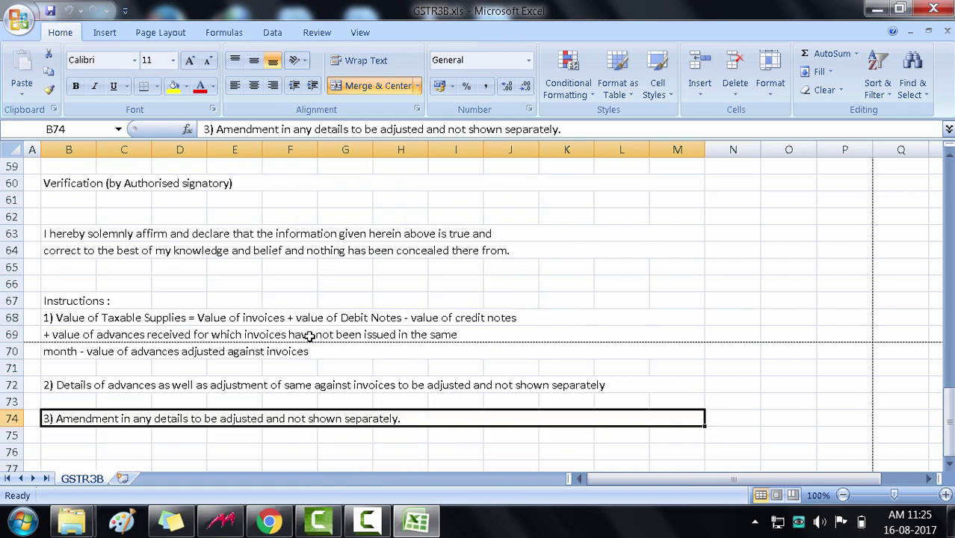
pyautogui.scroll(-4, 309, 335)
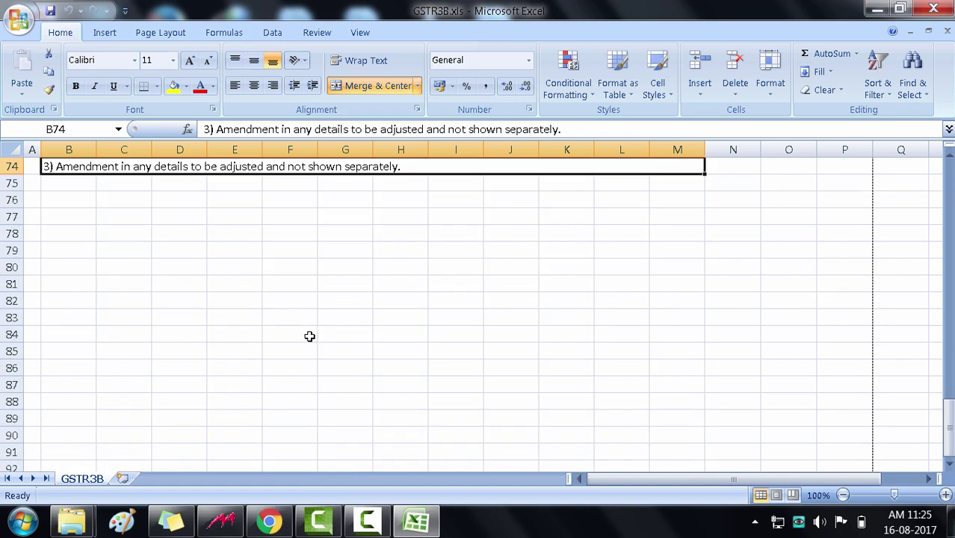
pyautogui.scroll(20, 310, 336)
pyautogui.click(274, 345)
pyautogui.press('Right')
pyautogui.press('Right')
pyautogui.press('Right')
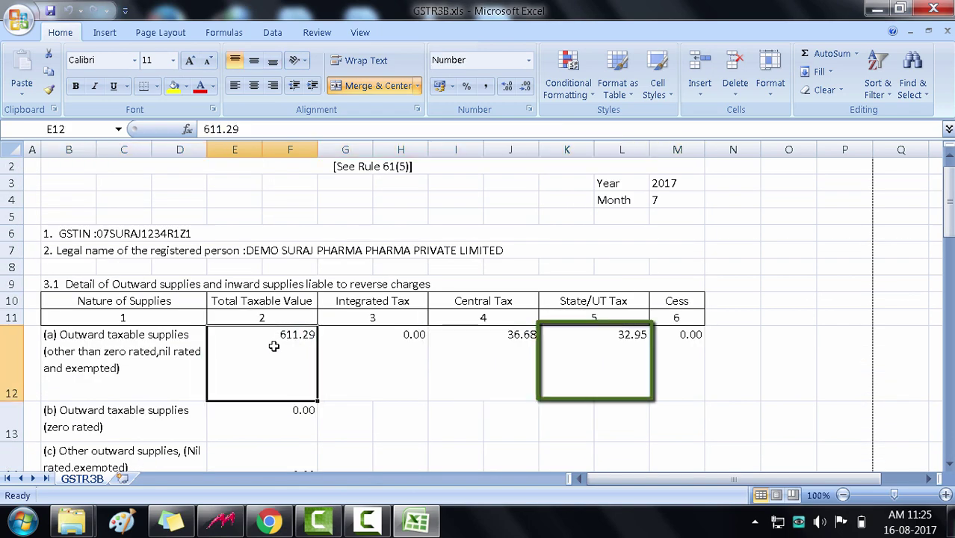
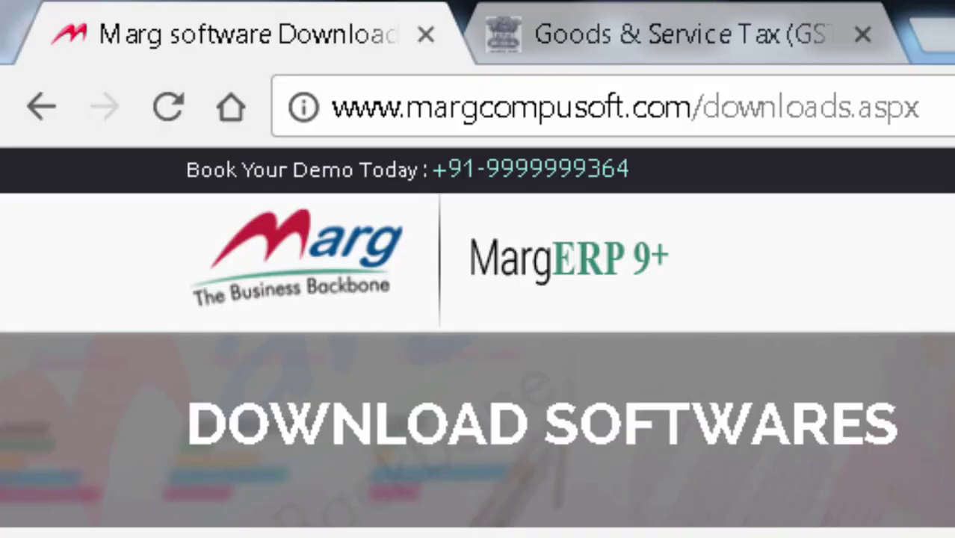
# Examine the Marg ERP 9+ software and GST patch downloads on the Marg downloads page
pyautogui.scroll(-3, 287, 294)
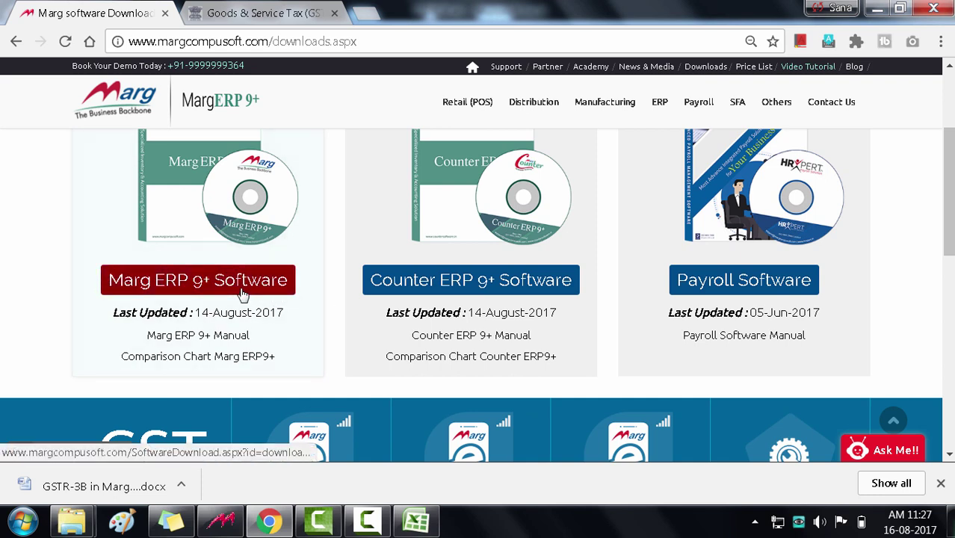
pyautogui.scroll(-3, 240, 297)
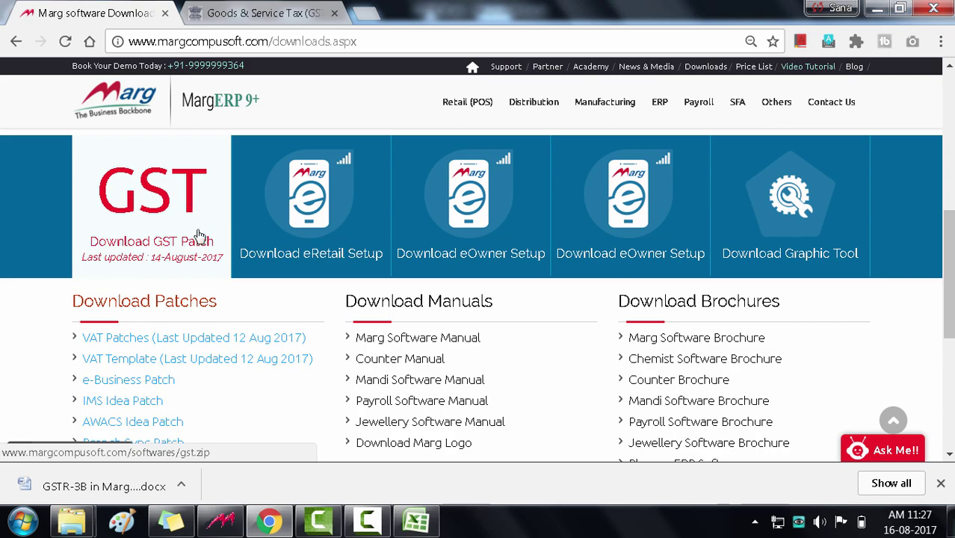
# Switch to Marg ERP 9+ and open the GSTR 3B report form from the GST returns among the final reports
pyautogui.hotkey('alt', 'Tab')
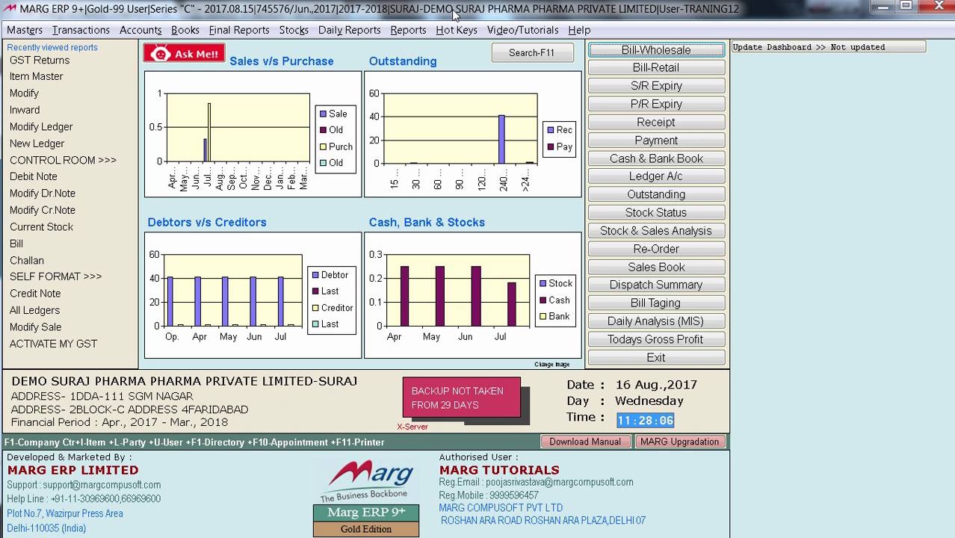
pyautogui.hotkey('alt', 'f')
pyautogui.press('Up')
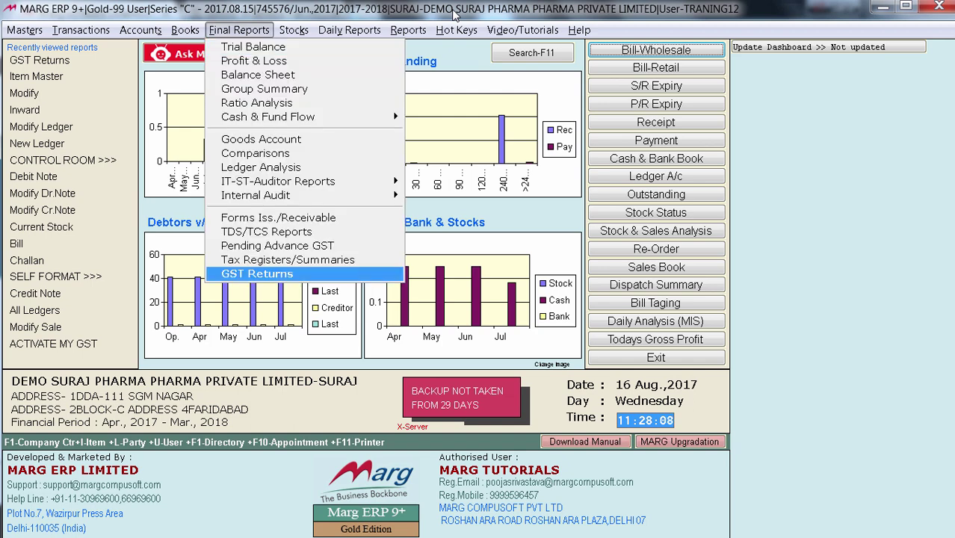
pyautogui.press('Return')
pyautogui.press('Down')
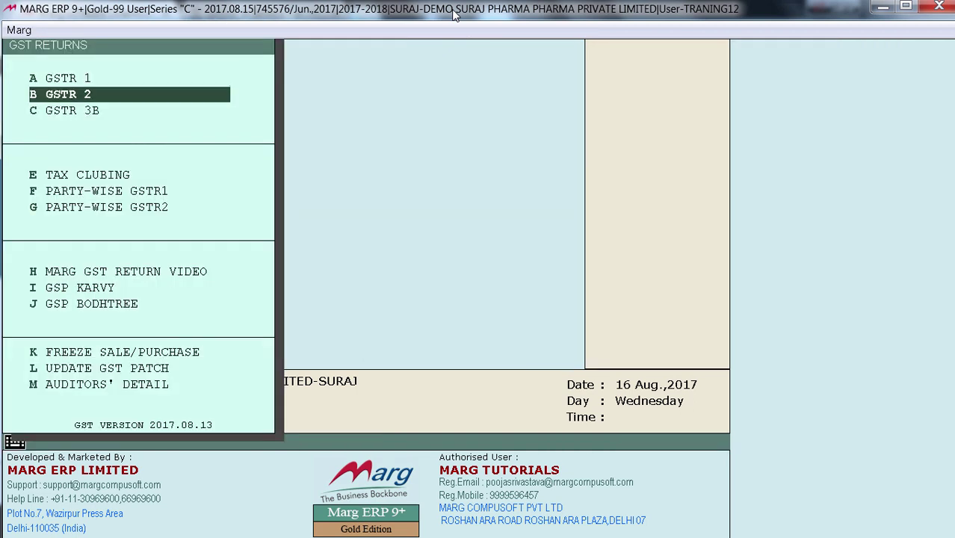
pyautogui.press('Down')
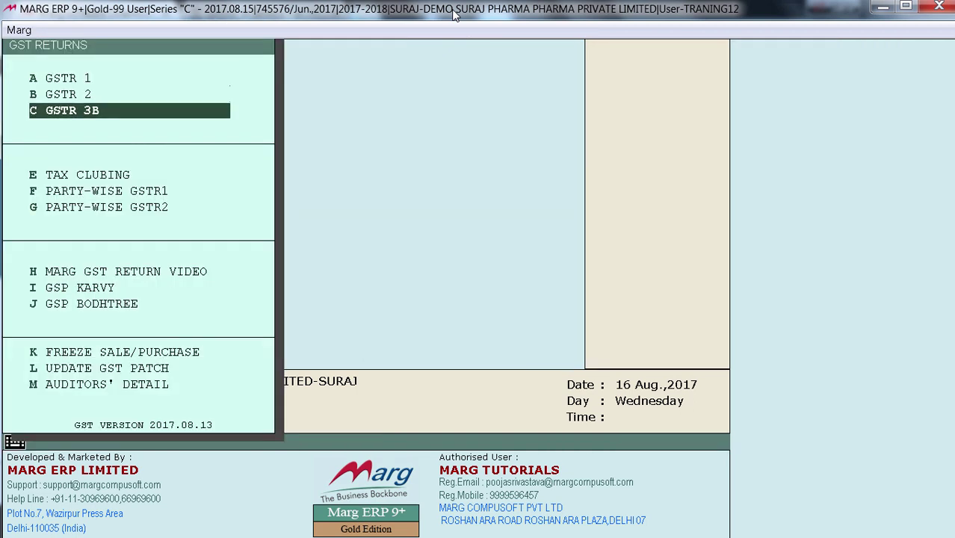
pyautogui.press('Return')
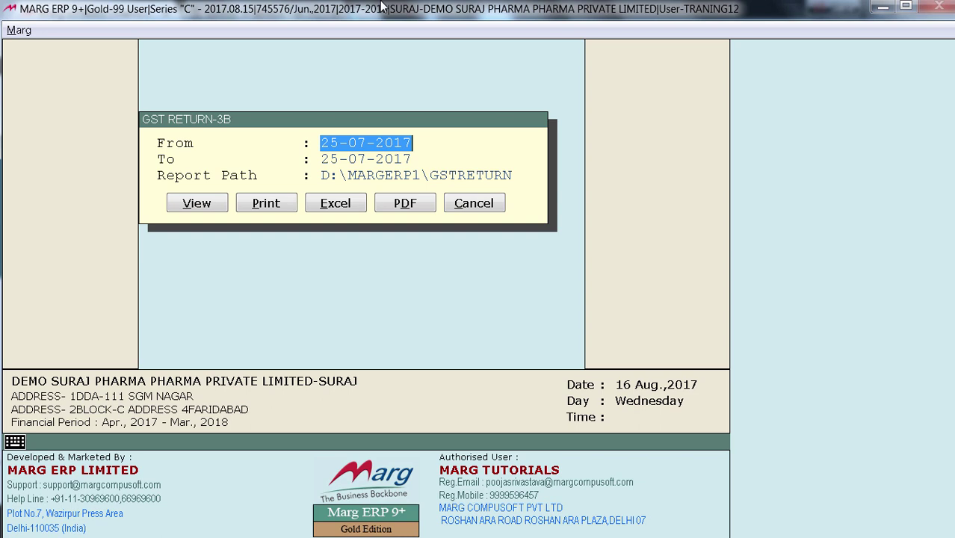
# Set the GSTR-3B reporting period from 01-07-2017 to 31-07-2017, keeping the report path D:\MARGERP1\GSTRETURN
pyautogui.write('01-07-201')
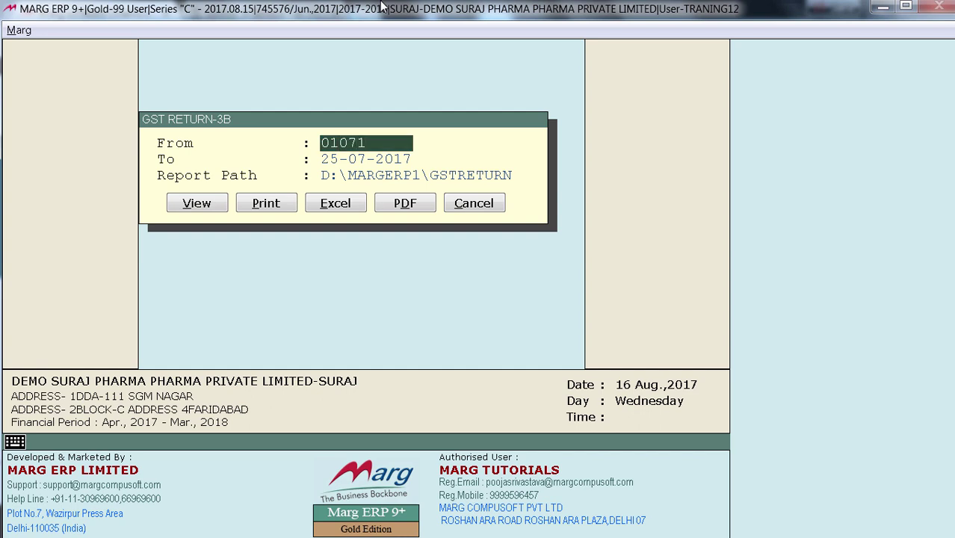
pyautogui.write('7')
pyautogui.press('Return')
pyautogui.write('317')
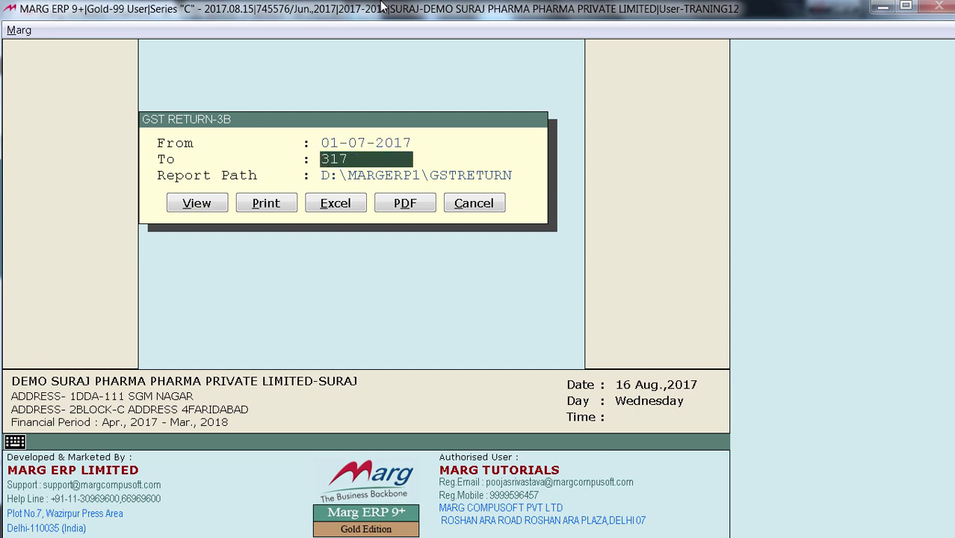
pyautogui.press('Return')
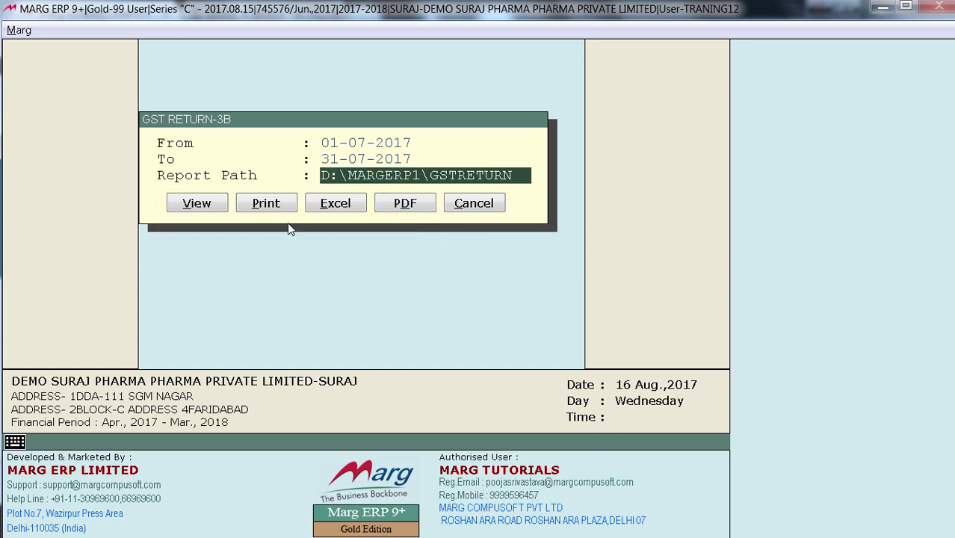
# View the on-screen preview of the Form GSTR-3B report and close it
pyautogui.click(218, 210)
pyautogui.click(487, 261)
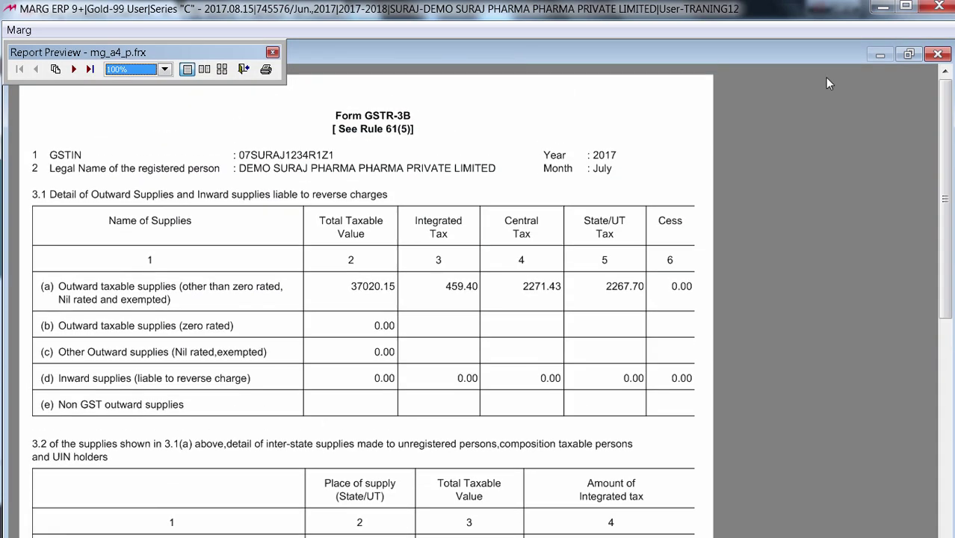
pyautogui.press('Escape')
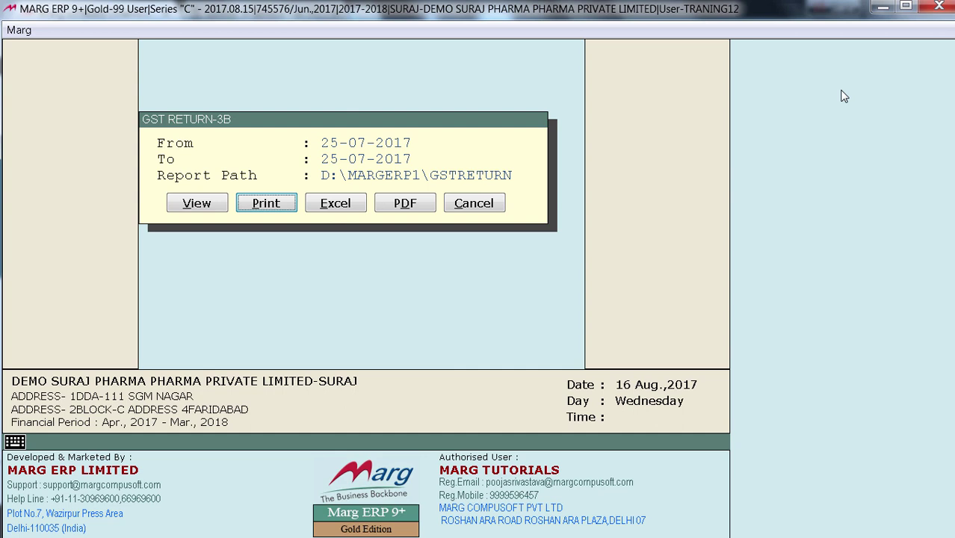
# Export the GSTR-3B return to Excel
pyautogui.press('Right')
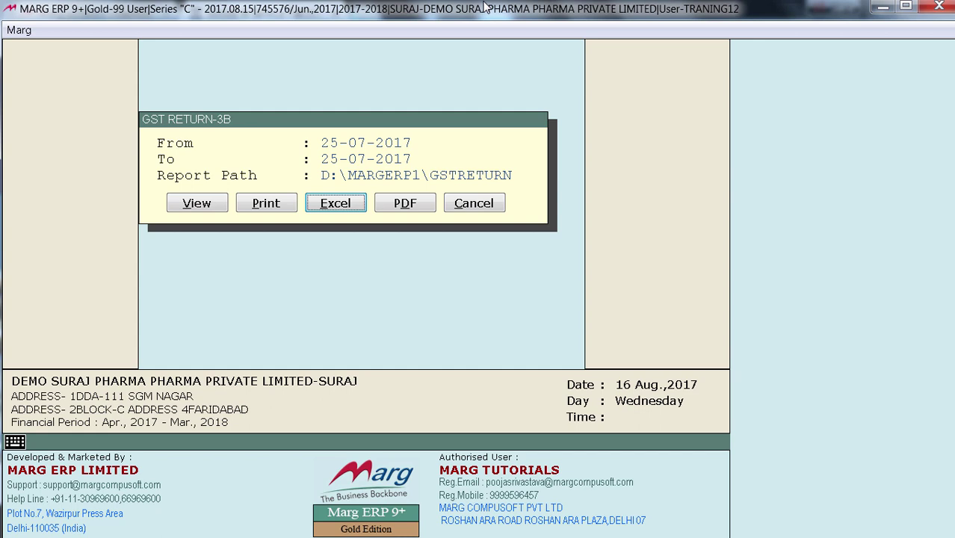
pyautogui.press('Return')
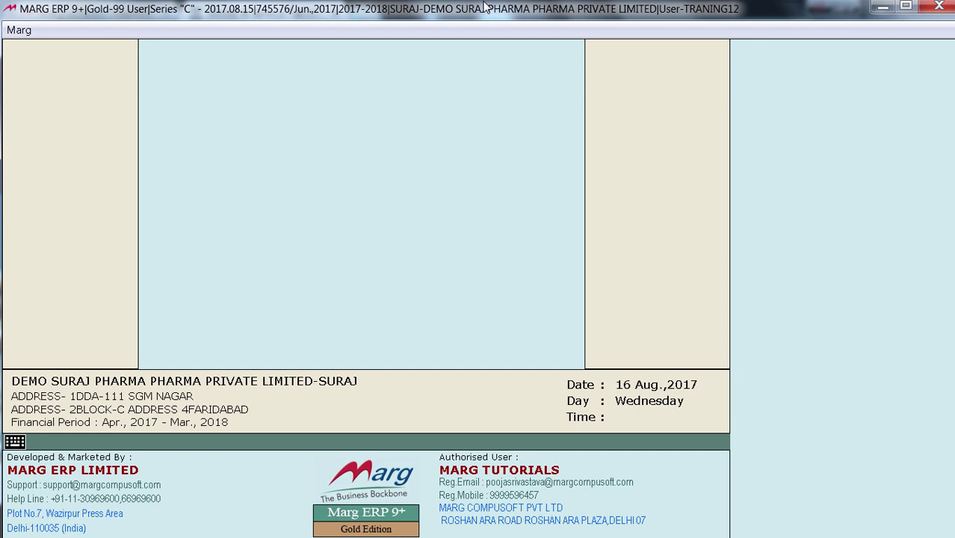
# Examine the exported GSTR-3B worksheet, covering the supply details, ITC, tax payment, verification and instructions sections
pyautogui.scroll(-17, 365, 320)
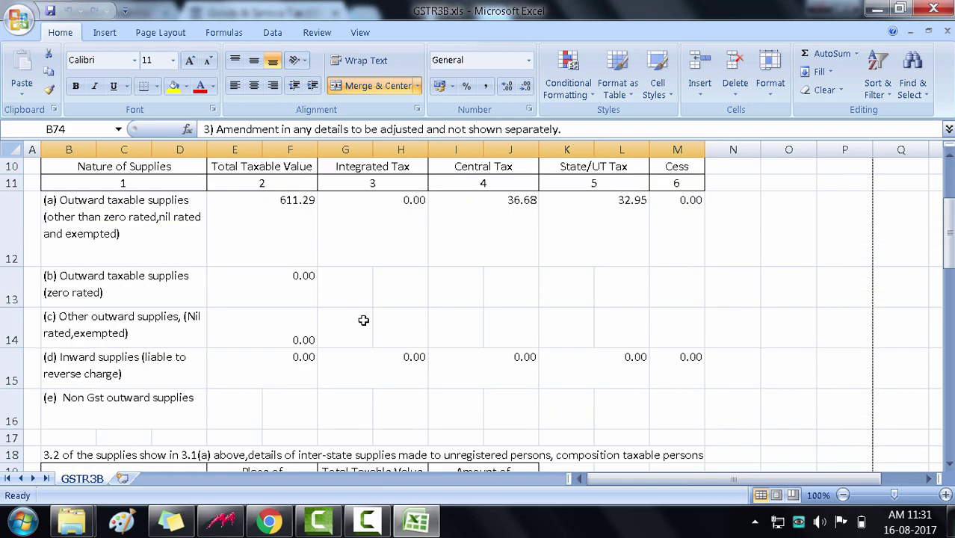
pyautogui.scroll(-3, 363, 319)
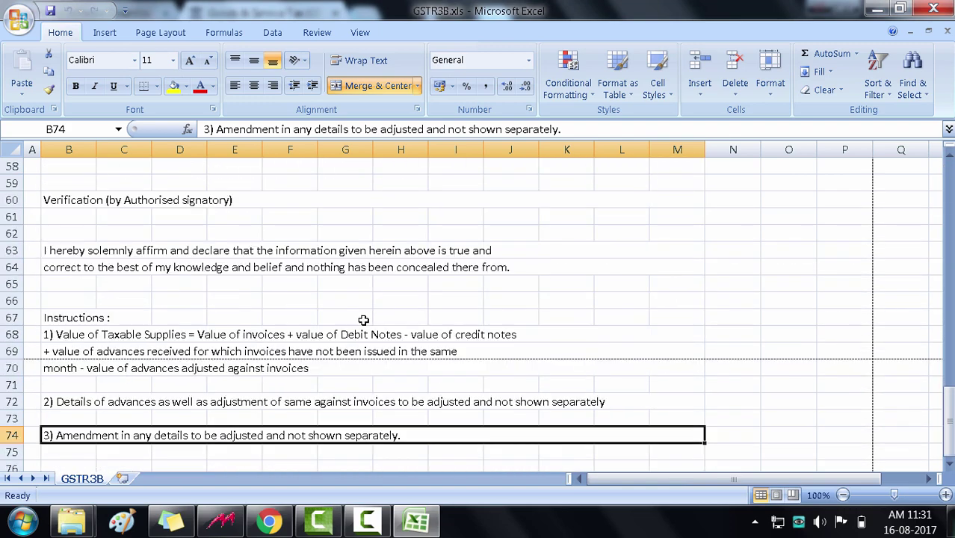
pyautogui.scroll(-3, 363, 320)
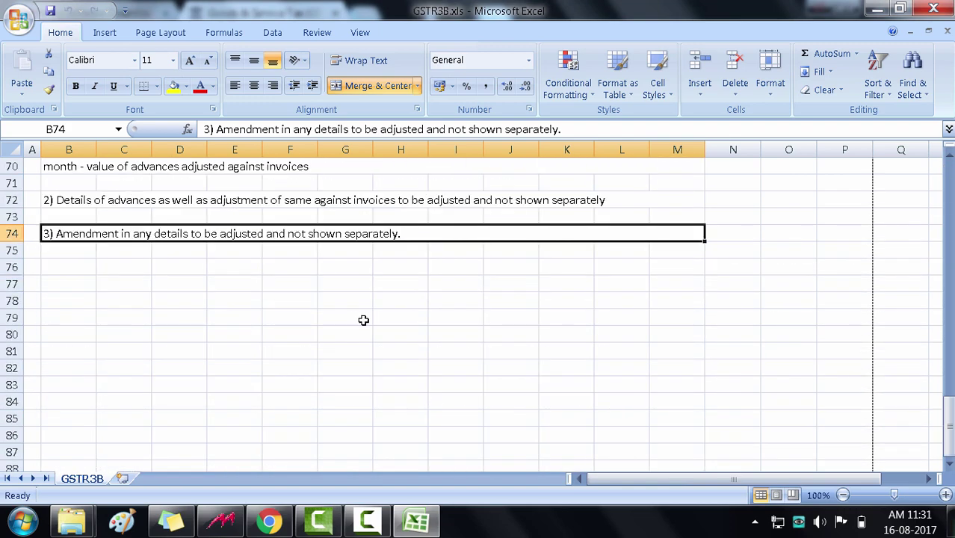
pyautogui.scroll(20, 363, 320)
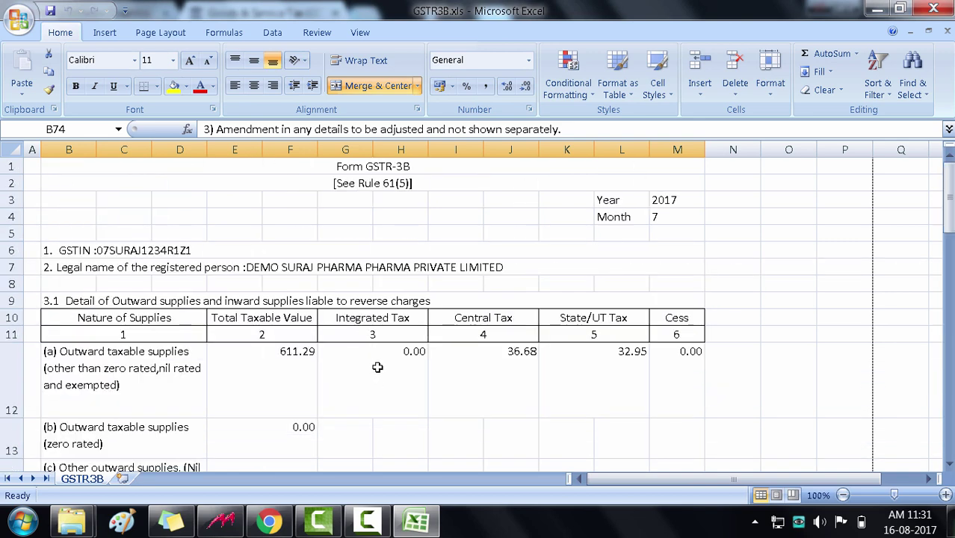
pyautogui.scroll(-3, 376, 362)
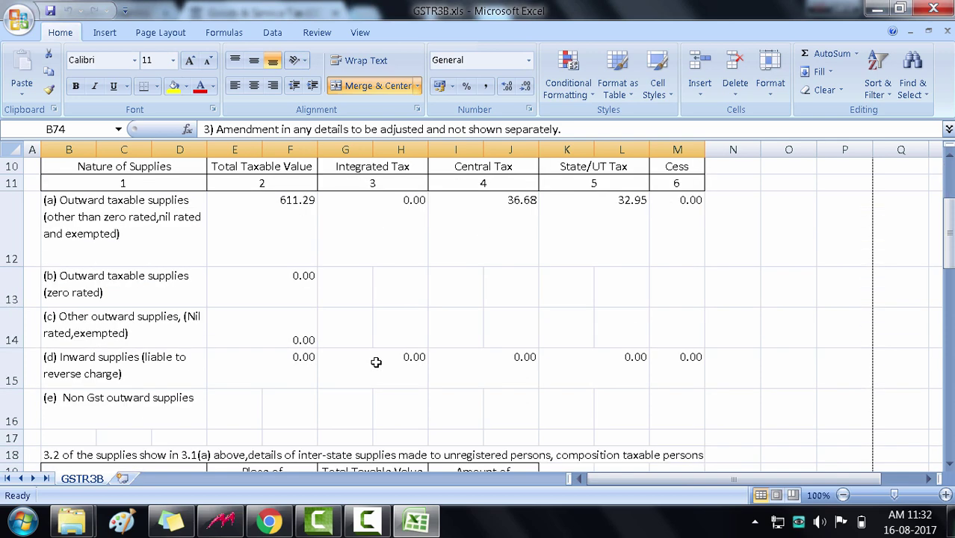
pyautogui.scroll(3, 376, 362)
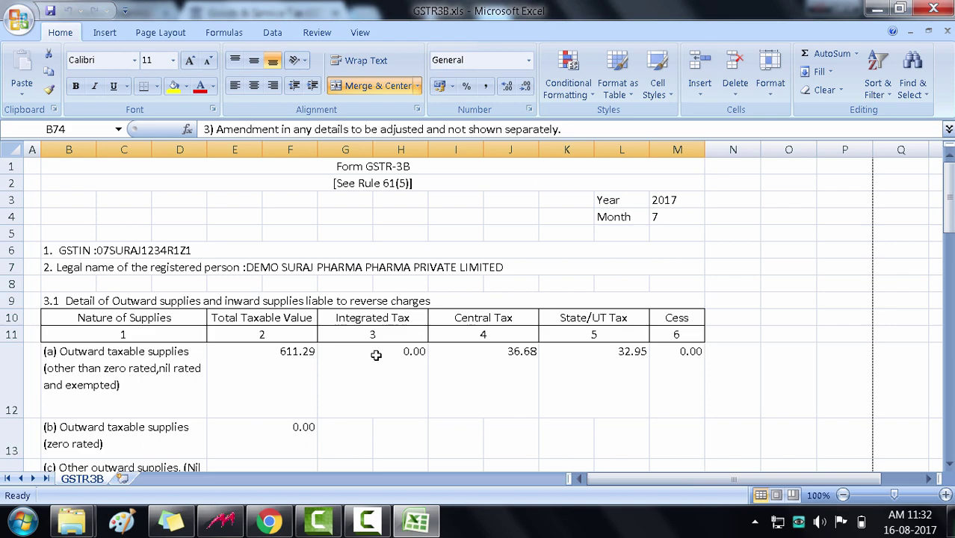
pyautogui.scroll(-8, 376, 354)
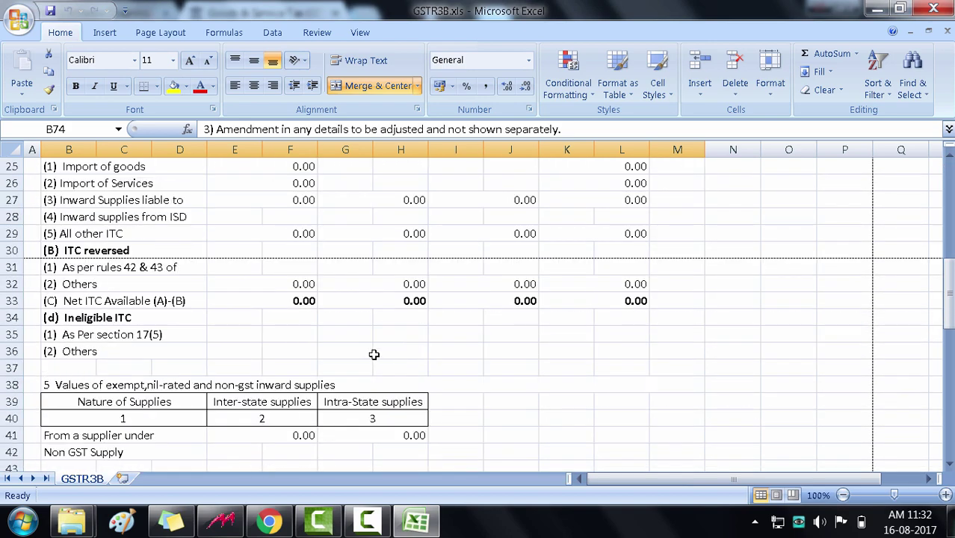
pyautogui.scroll(8, 375, 355)
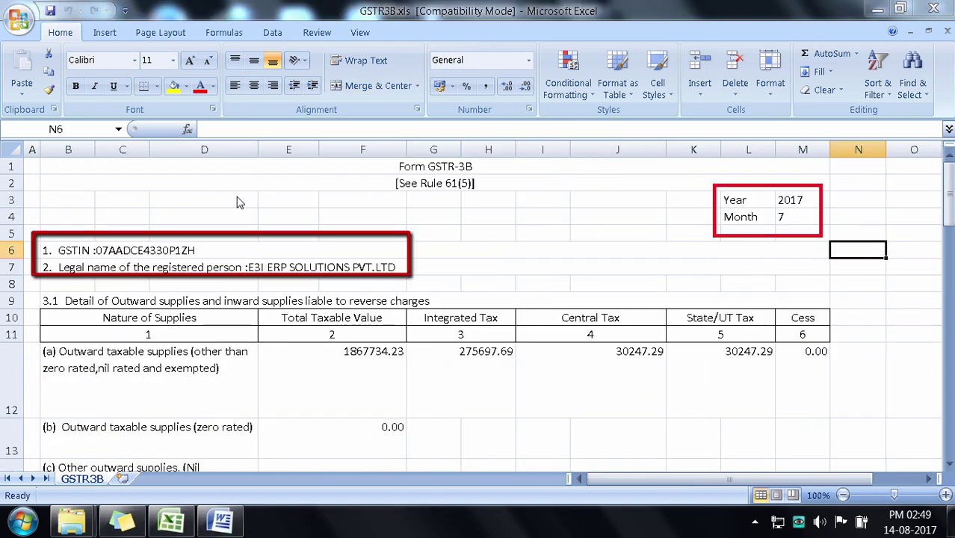
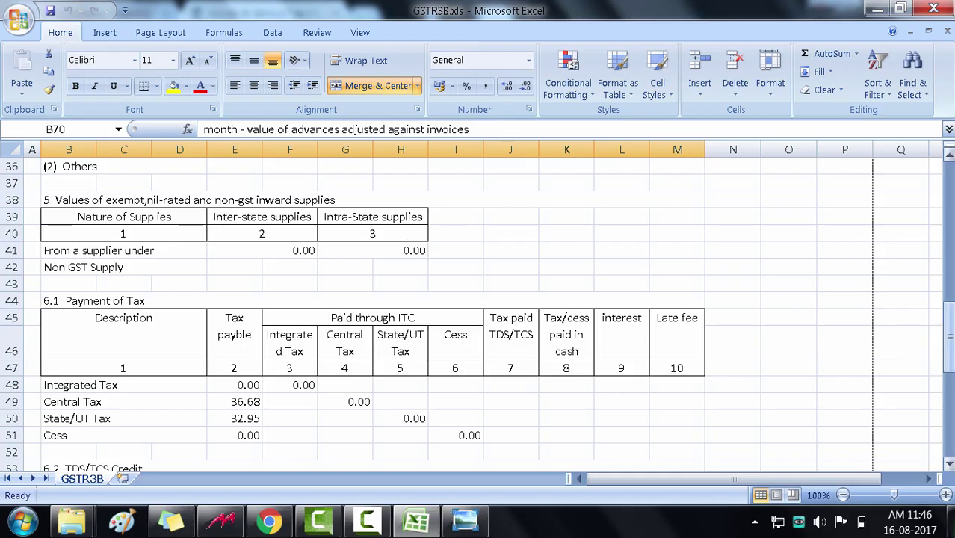
pyautogui.moveTo(947, 336); pyautogui.dragTo(947, 172)
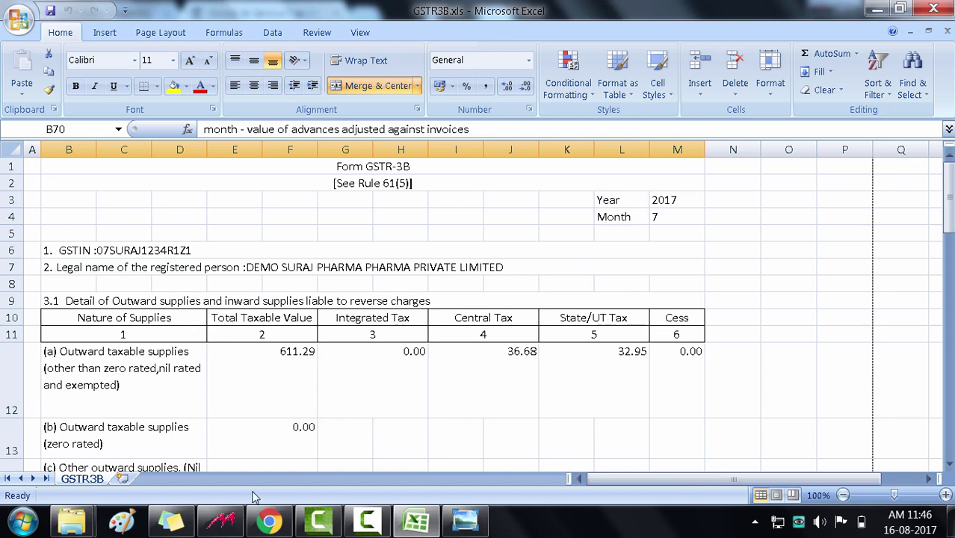
pyautogui.click(593, 318)
# Switch to Chrome and log in to the GST portal with the account username and password
pyautogui.click(267, 521)
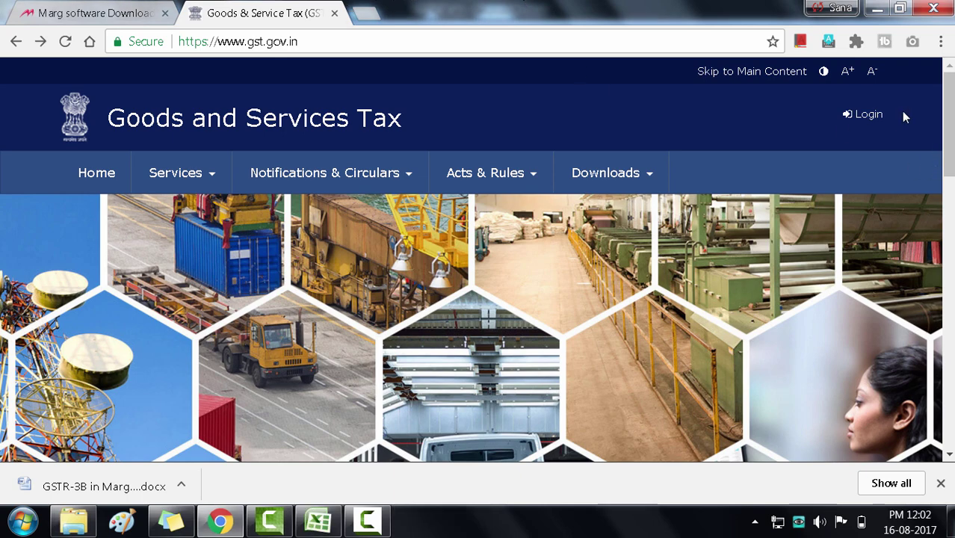
pyautogui.click(866, 114)
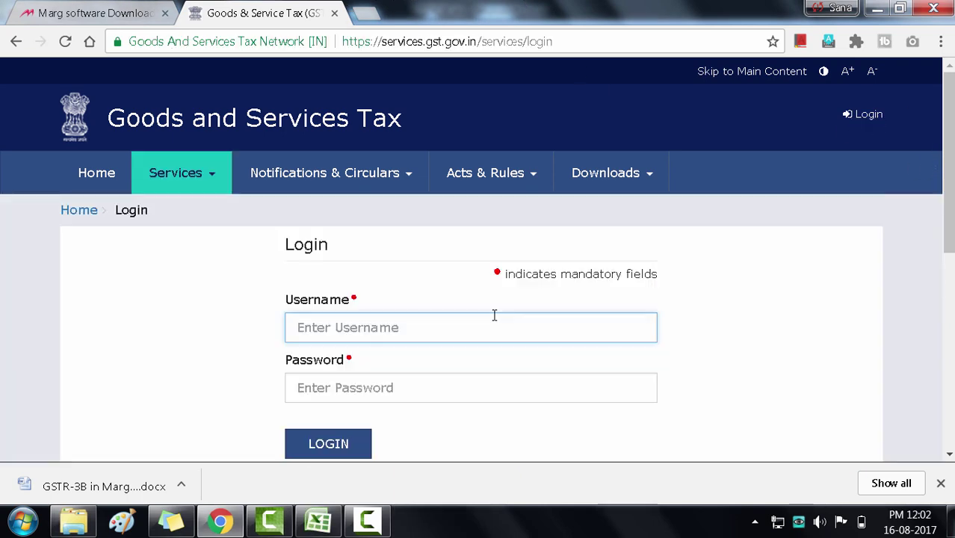
pyautogui.click(462, 386)
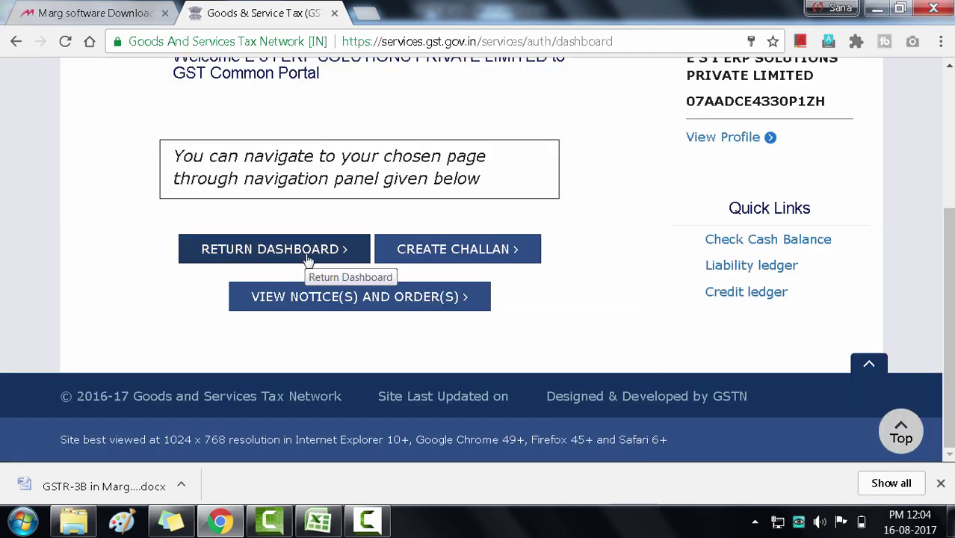
# Open the return dashboard and search for returns of financial year 2017-18 with August as the filing period
pyautogui.click(307, 257)
pyautogui.click(271, 328)
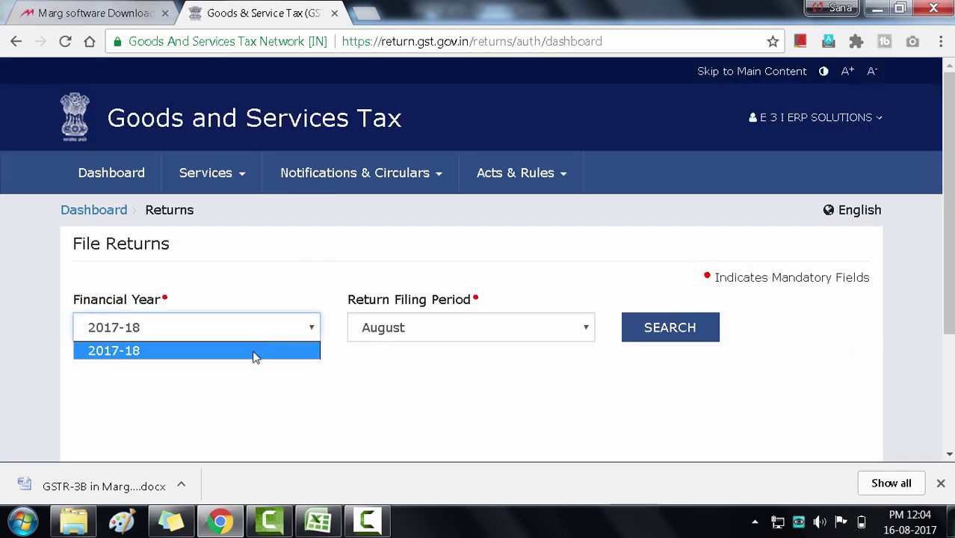
pyautogui.click(254, 356)
pyautogui.click(502, 326)
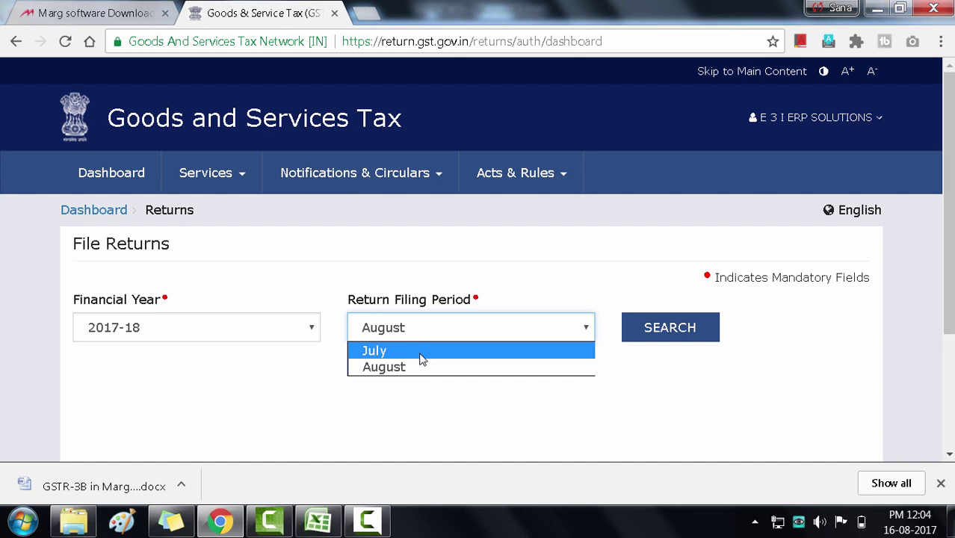
pyautogui.click(421, 353)
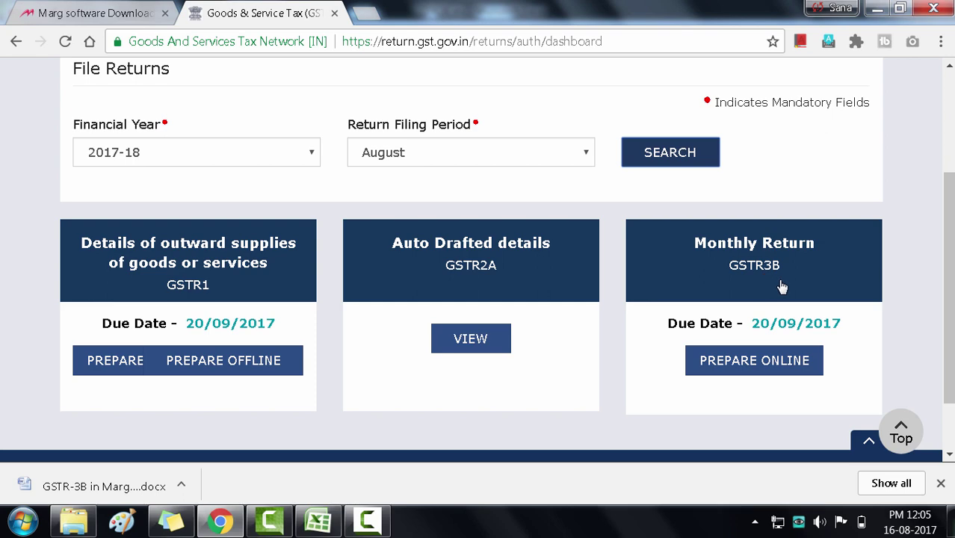
# Open the GSTR3B monthly return for online preparation and look over its section tiles
pyautogui.click(769, 369)
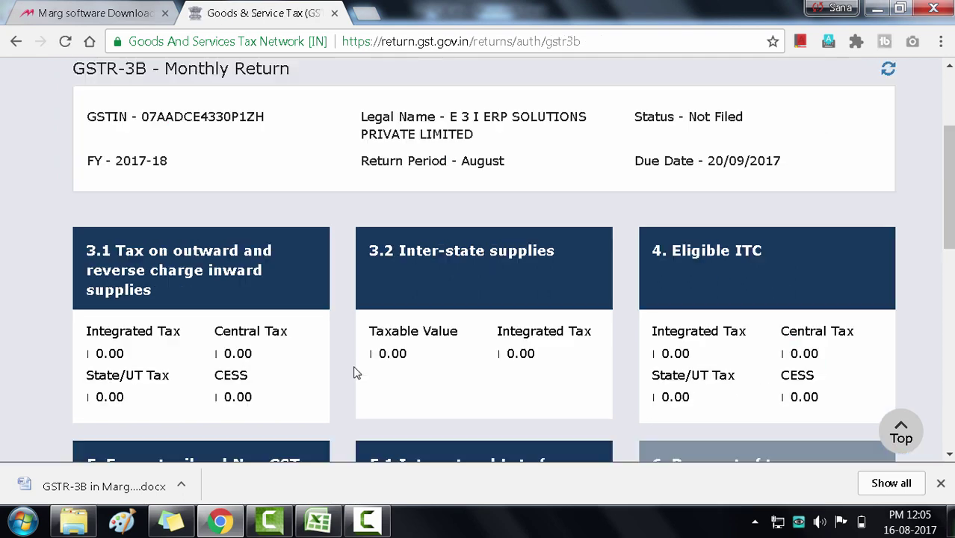
pyautogui.scroll(-3, 356, 373)
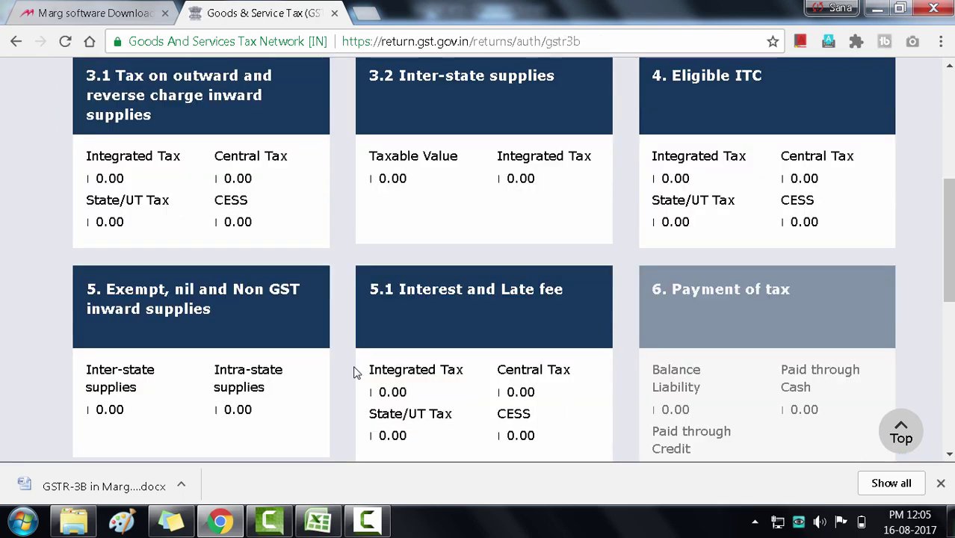
pyautogui.scroll(-1, 354, 372)
pyautogui.scroll(5, 354, 372)
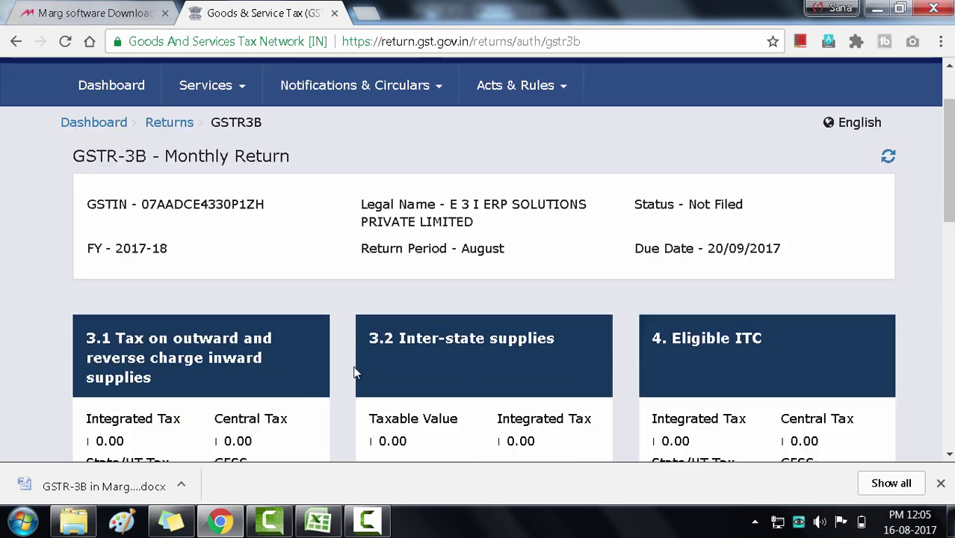
pyautogui.scroll(2, 354, 370)
pyautogui.scroll(-3, 353, 365)
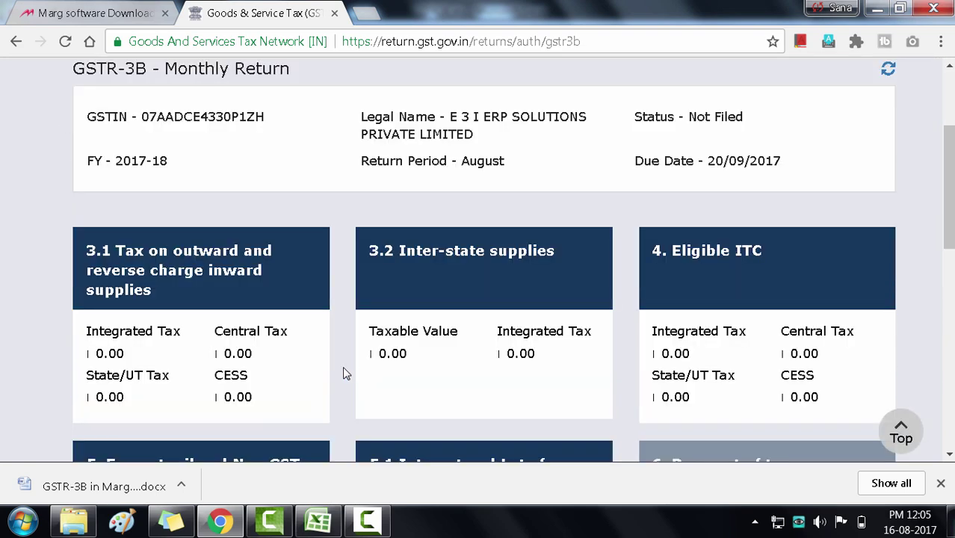
# In section 3.1, enter 611.29 from the exported worksheet as the total taxable value of row (a), outward taxable supplies
pyautogui.click(194, 297)
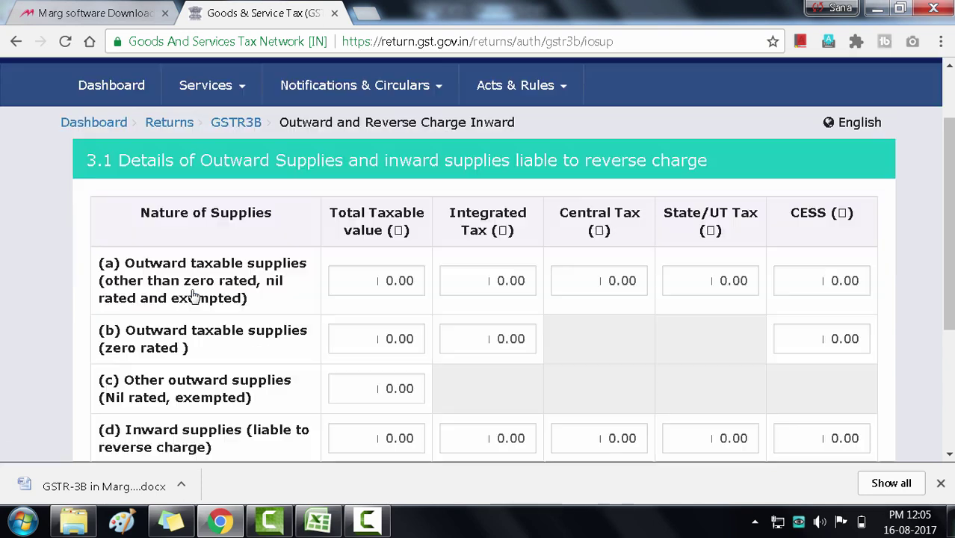
pyautogui.scroll(-1, 385, 351)
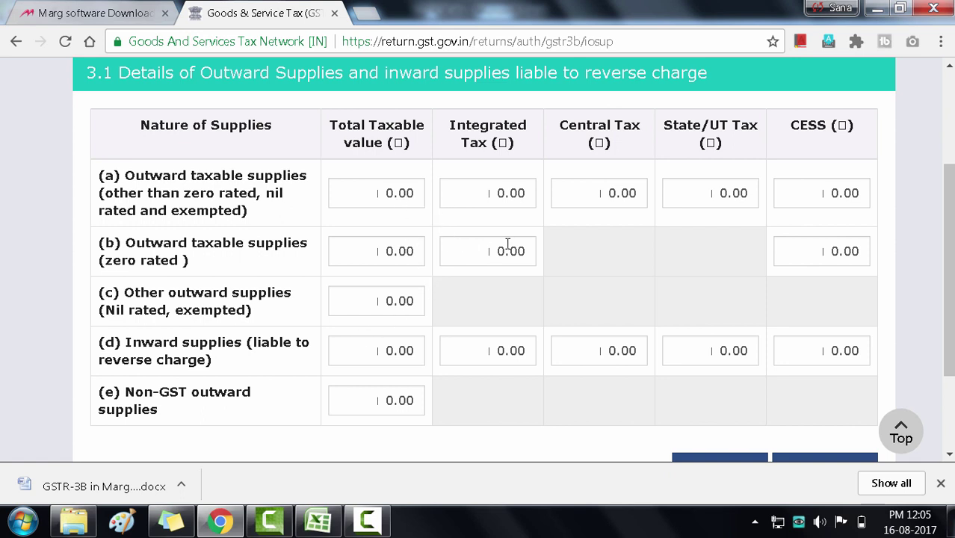
pyautogui.click(360, 187)
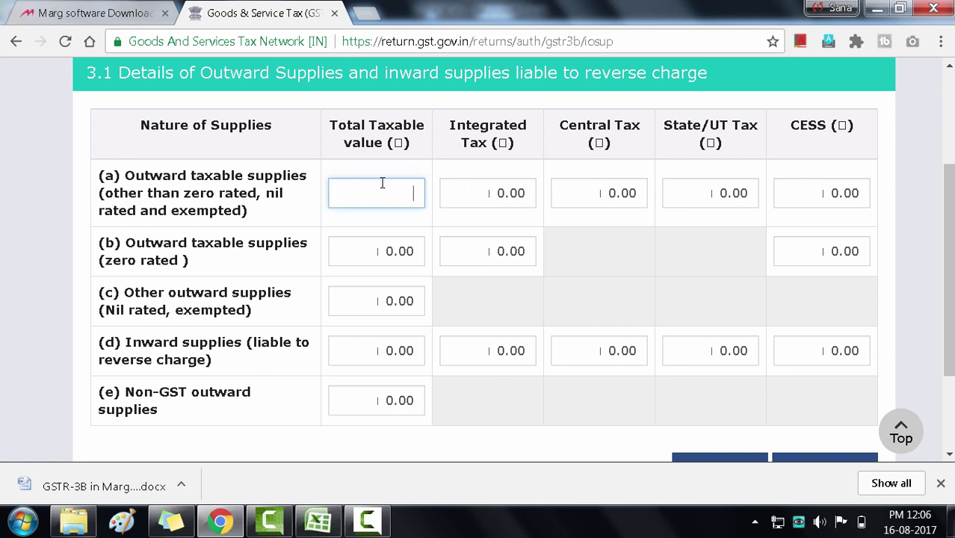
pyautogui.click(317, 521)
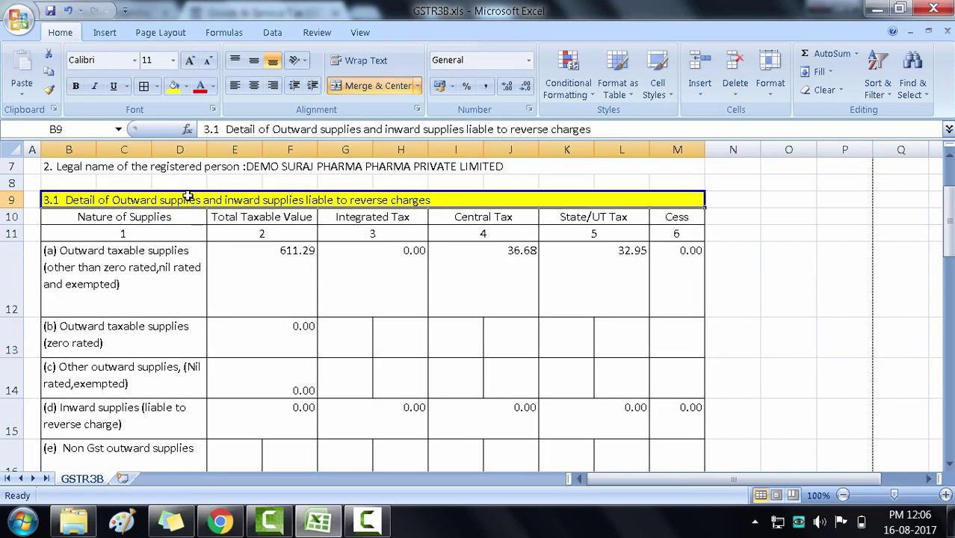
pyautogui.click(264, 247)
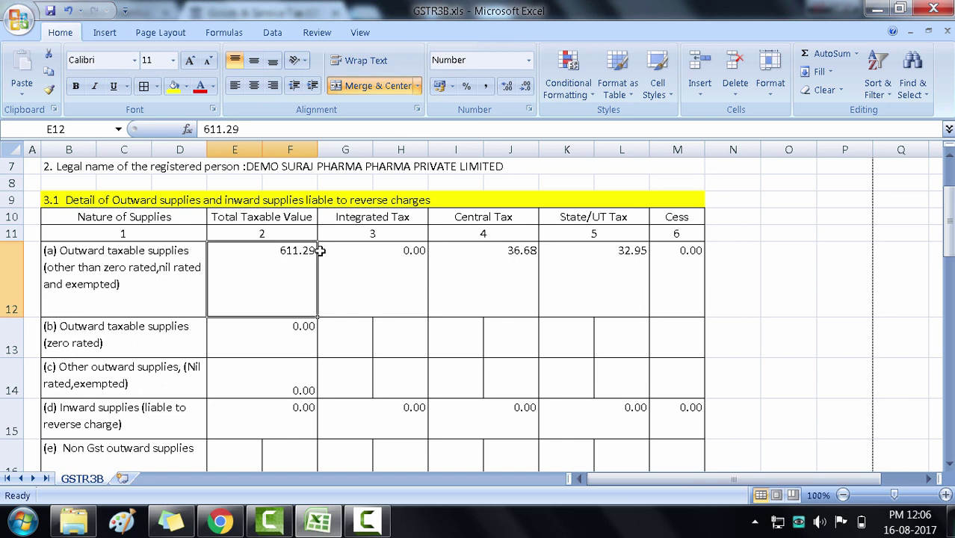
pyautogui.hotkey('alt', 'Tab')
pyautogui.write('61')
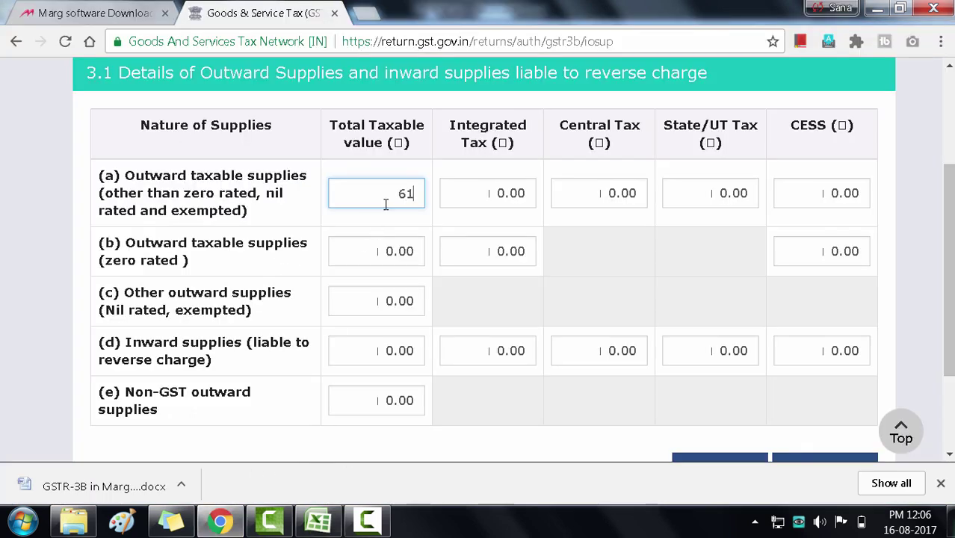
# Switch to Excel and check the integrated, central, State/UT tax and cess amounts for outward taxable supplies
pyautogui.hotkey('alt', 'Tab')
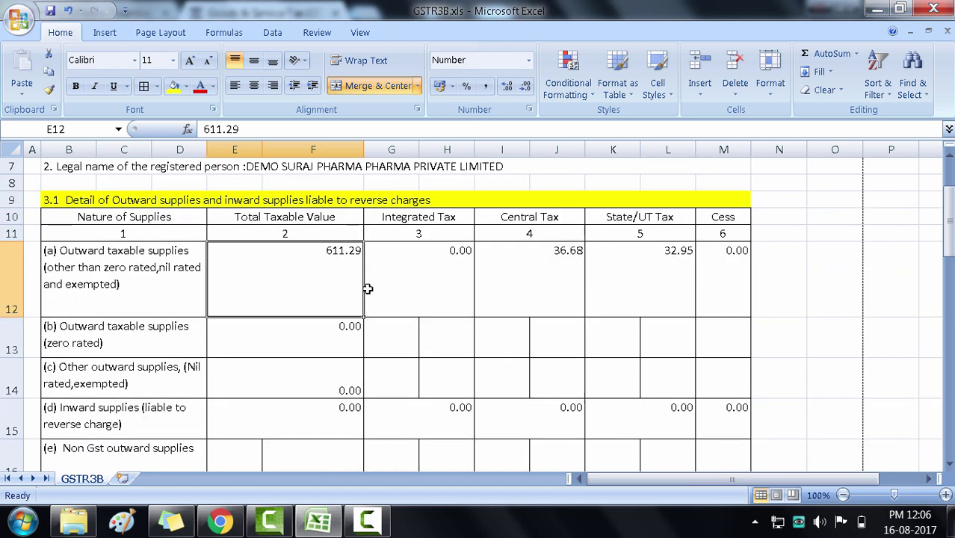
pyautogui.click(409, 277)
pyautogui.click(493, 288)
pyautogui.click(607, 267)
pyautogui.click(752, 270)
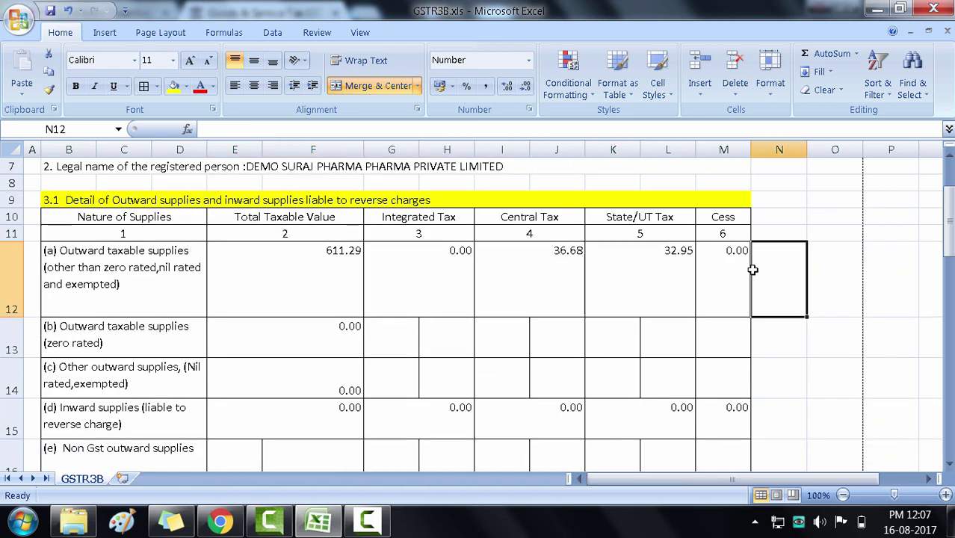
# Back in Chrome, fill row (a) taxes with 765, 654, 345, 875, row (b) with 456, 567, 45 and row (c) with 565, and confirm section 3.1
pyautogui.hotkey('alt', 'Tab')
pyautogui.click(605, 193)
pyautogui.click(680, 192)
pyautogui.click(827, 193)
pyautogui.click(822, 251)
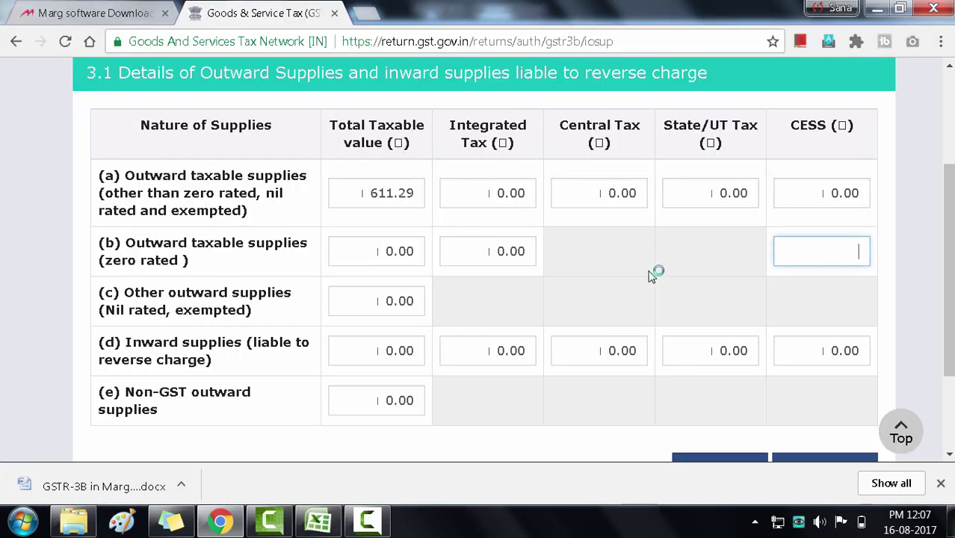
pyautogui.click(489, 254)
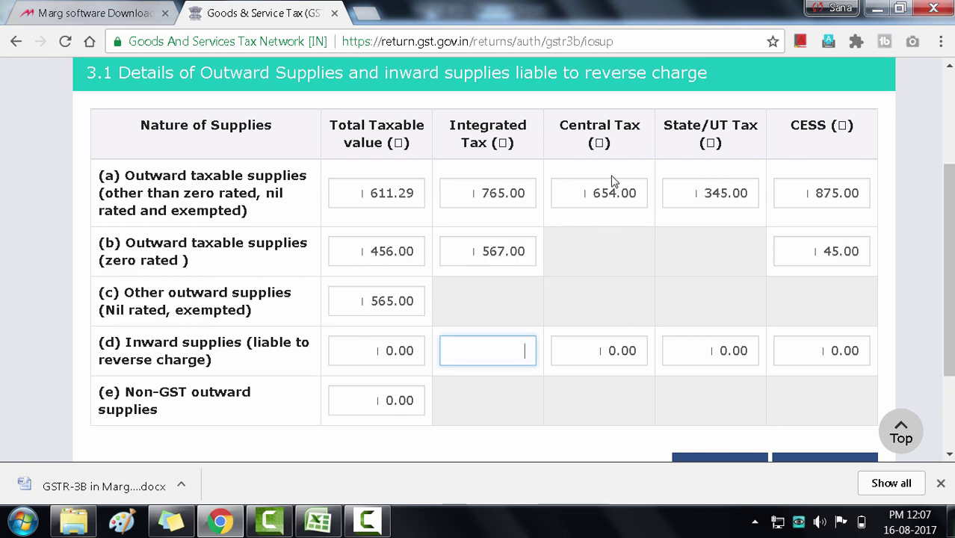
pyautogui.scroll(-2, 657, 305)
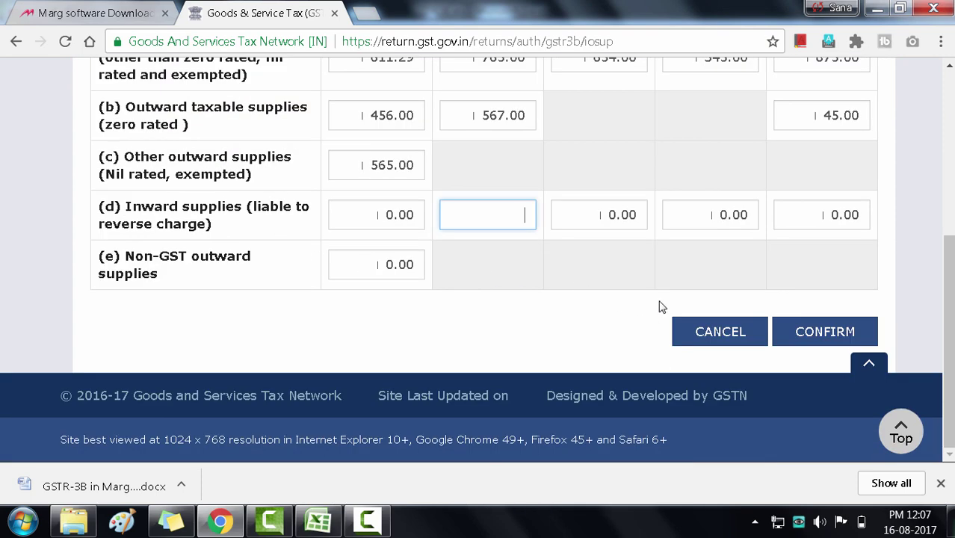
pyautogui.click(807, 331)
# Review the GSTR-3B overview from the updated section 3.1 totals down to the declaration and the save, submit and filing options
pyautogui.scroll(-2, 321, 336)
pyautogui.scroll(-1, 311, 342)
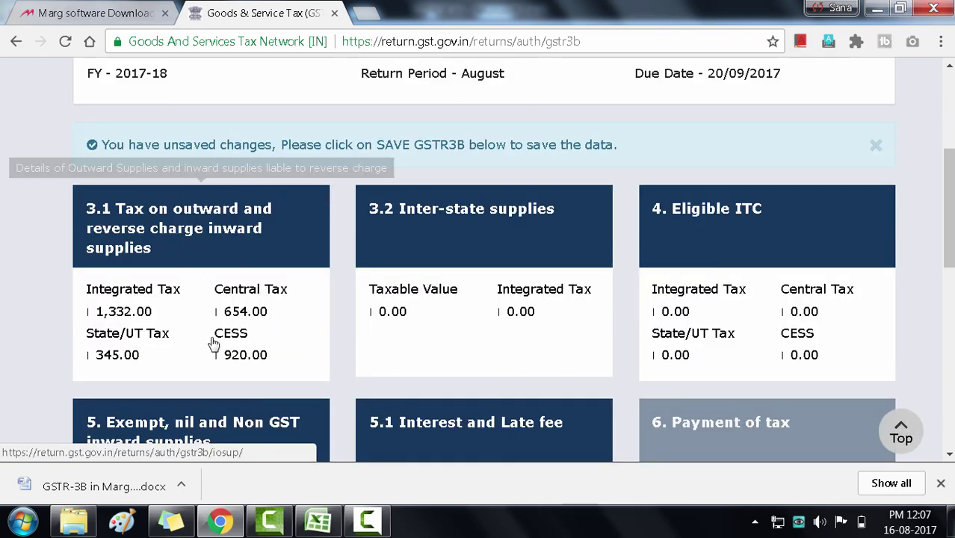
pyautogui.scroll(-6, 213, 340)
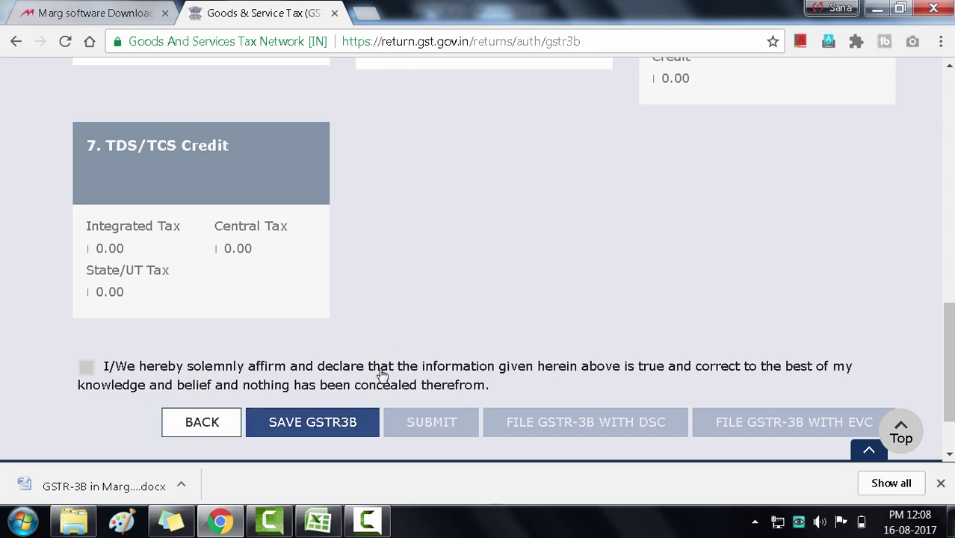
pyautogui.scroll(6, 379, 369)
pyautogui.scroll(5, 376, 363)
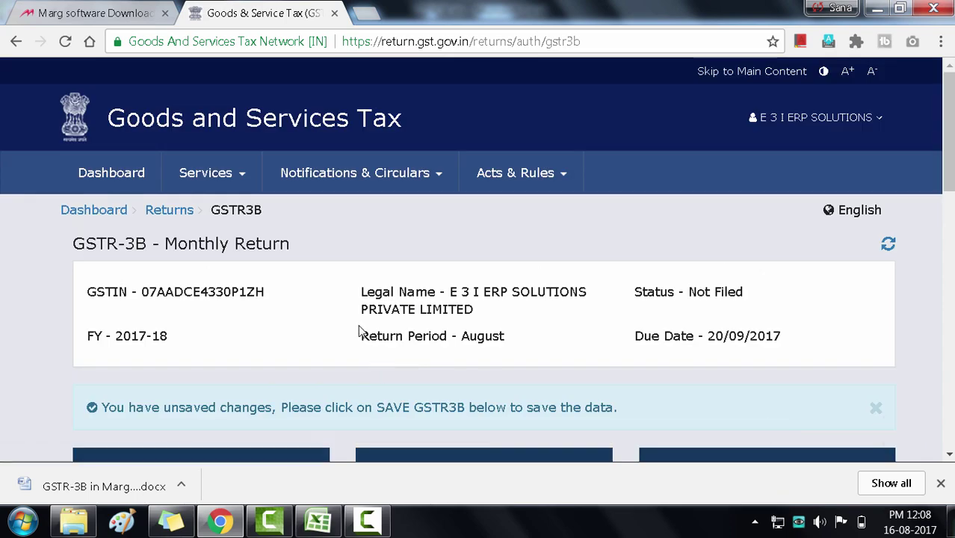
pyautogui.scroll(-1, 357, 324)
pyautogui.scroll(-1, 358, 324)
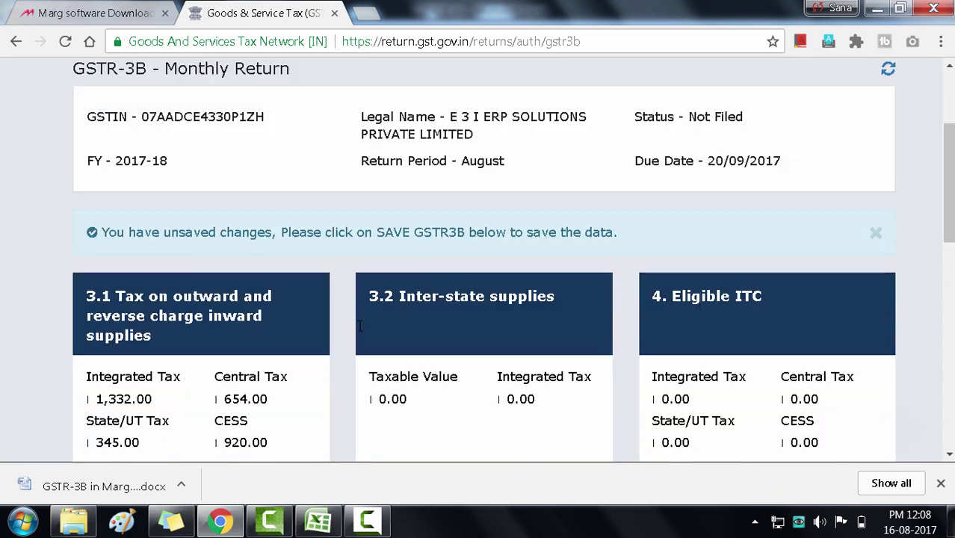
pyautogui.scroll(-4, 360, 325)
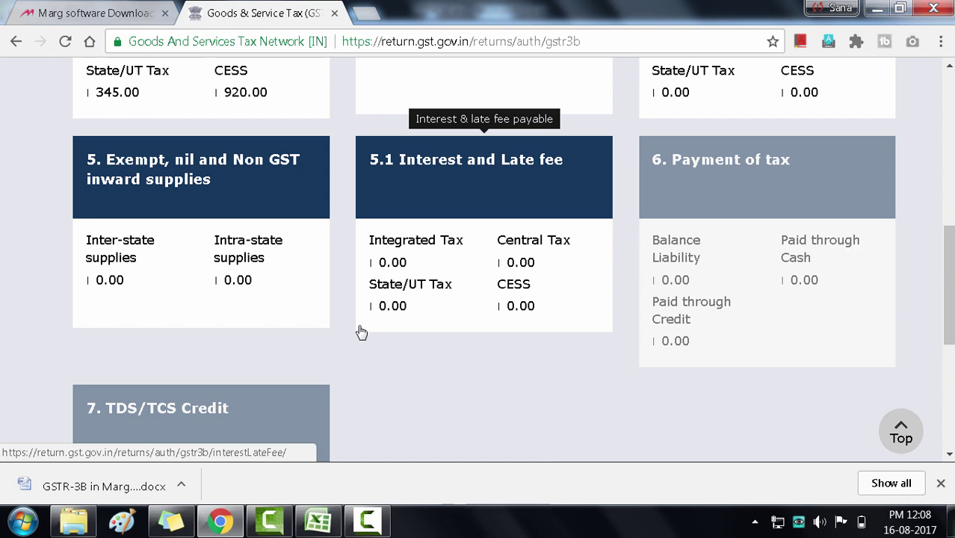
pyautogui.scroll(-2, 361, 331)
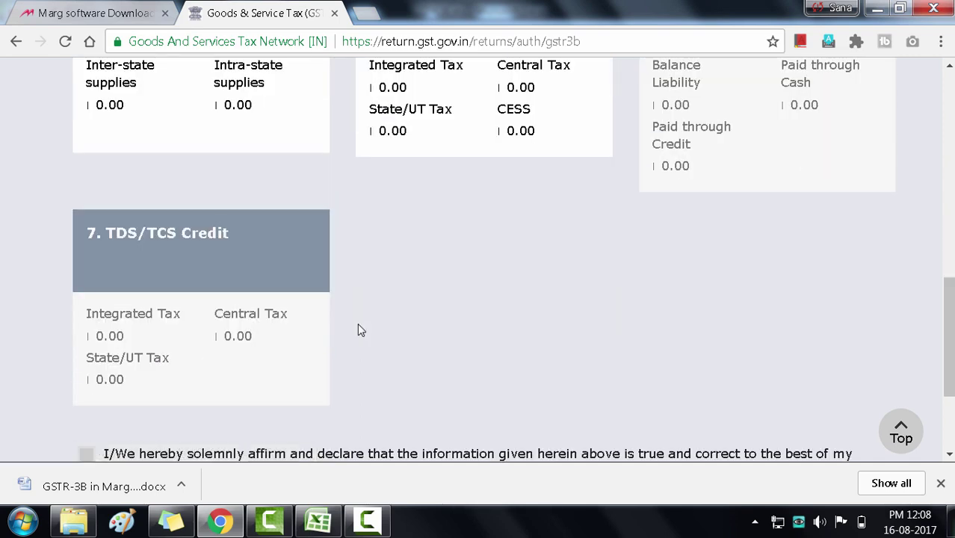
pyautogui.scroll(-2, 357, 329)
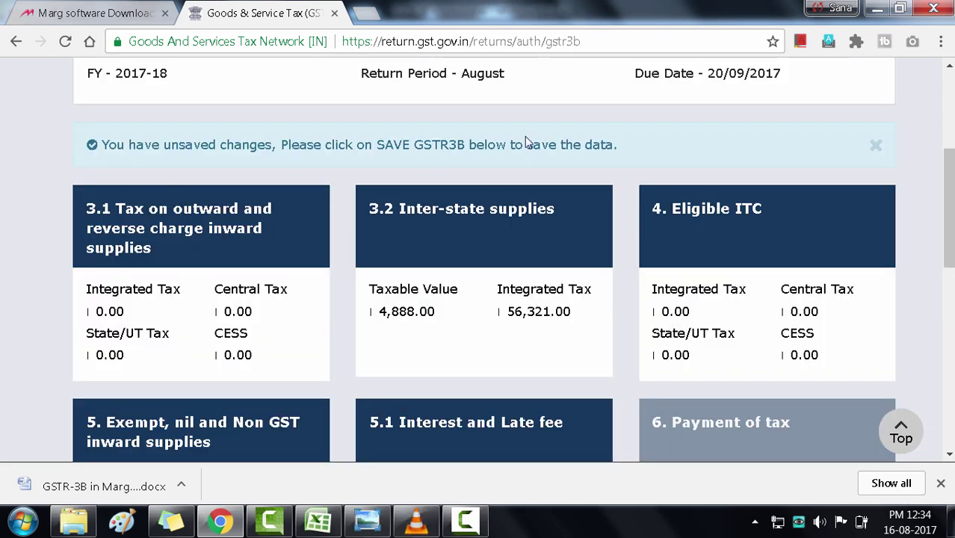
# Open section 3.2 Inter-state supplies and add an empty row under Supplies made to Unregistered Persons
pyautogui.click(490, 235)
pyautogui.scroll(-3, 514, 274)
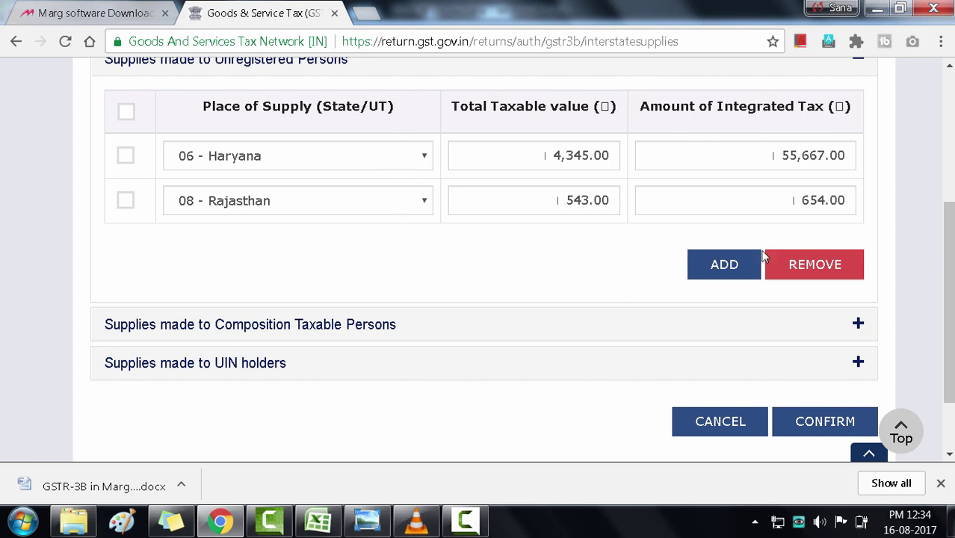
pyautogui.click(733, 268)
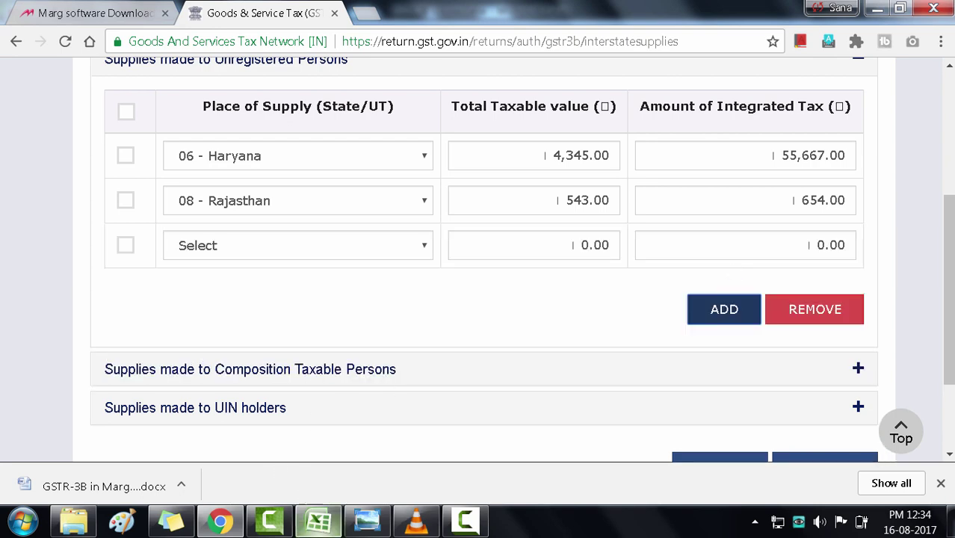
# Check the state-wise supplies to unregistered persons in the GSTR3B colored.xlsx worksheet, starting with Haryana, and return to the portal
pyautogui.click(318, 521)
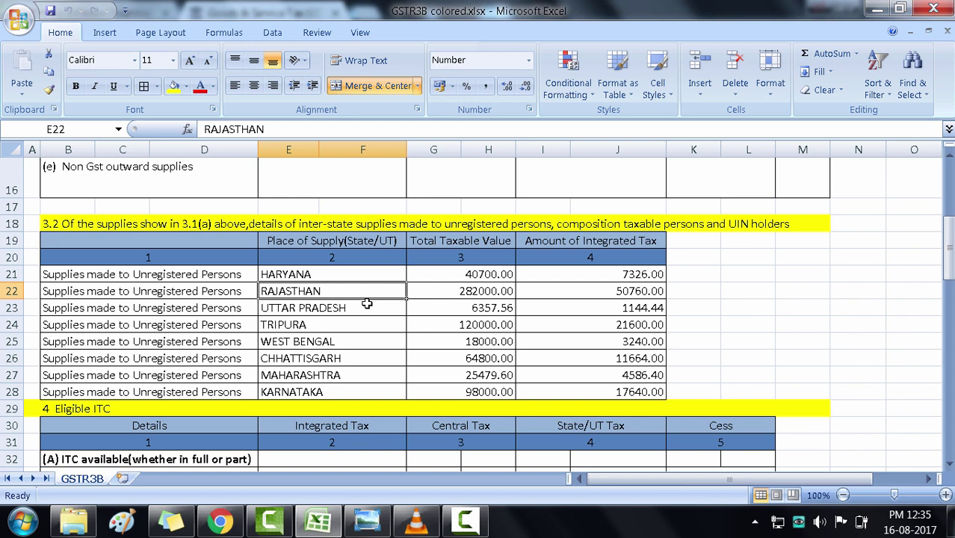
pyautogui.scroll(-1, 366, 304)
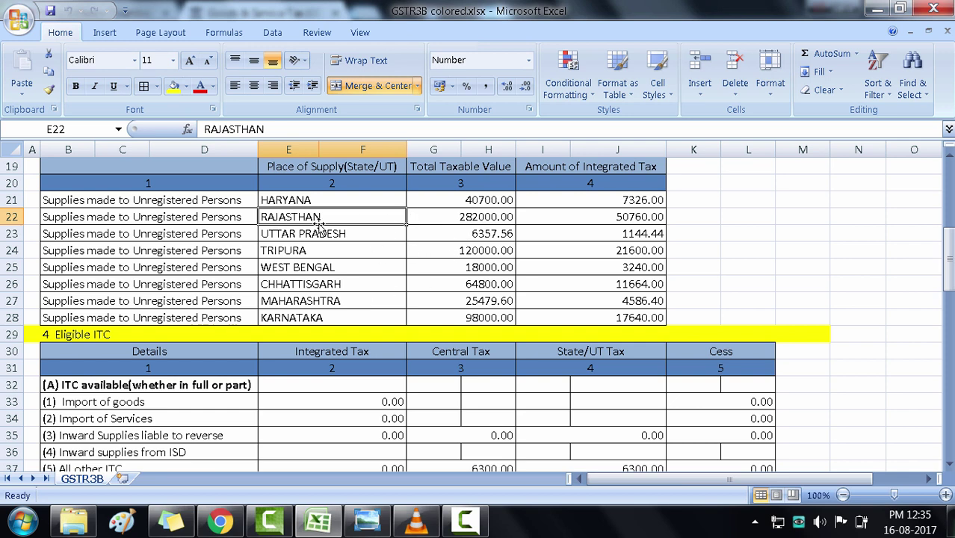
pyautogui.click(297, 200)
pyautogui.hotkey('alt', 'Tab')
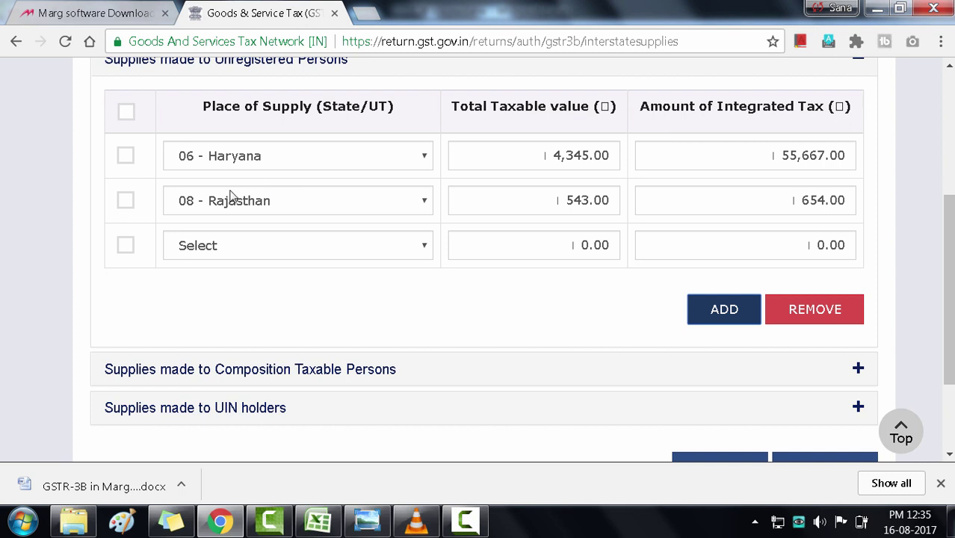
# Check the Haryana row's taxable value and integrated tax fields, and mark that row as selected
pyautogui.click(527, 154)
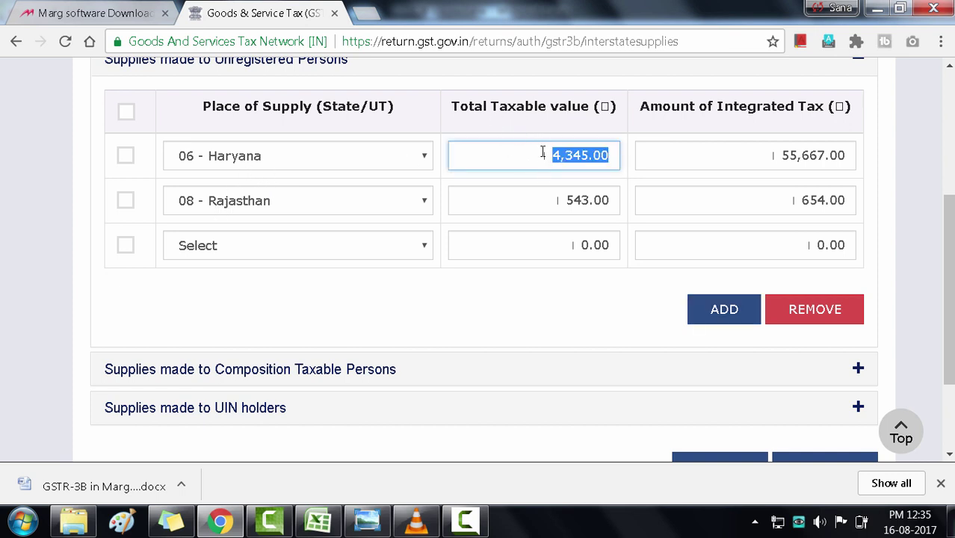
pyautogui.click(754, 155)
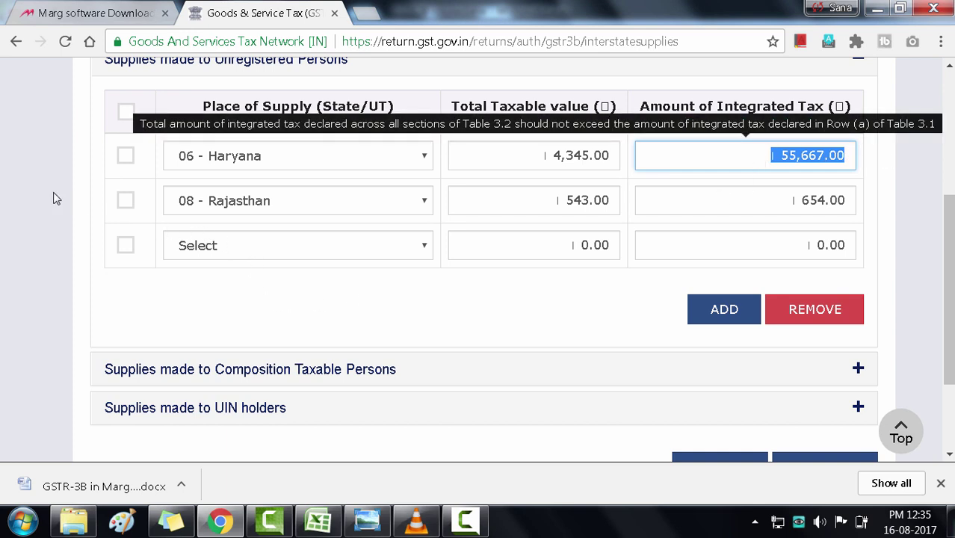
pyautogui.click(125, 155)
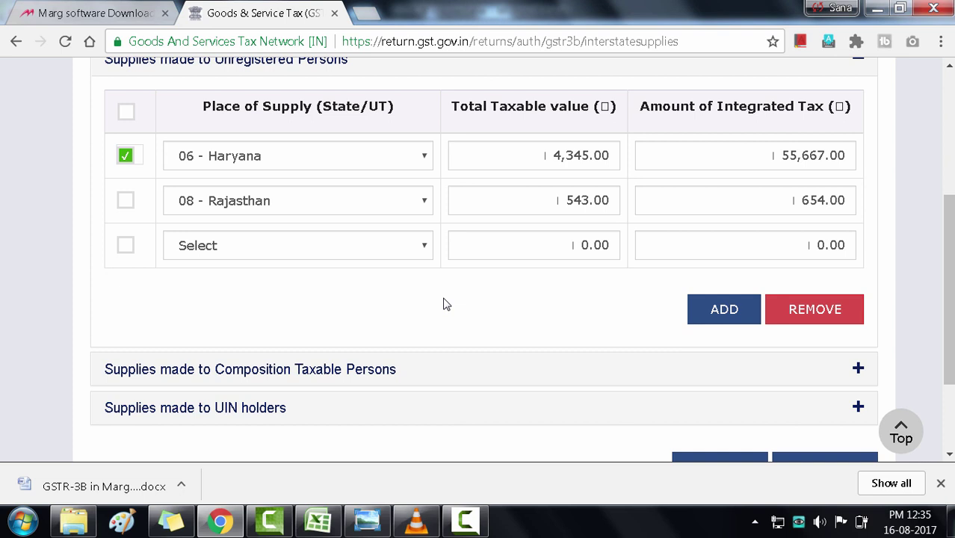
# Expand the section for supplies made to composition taxable persons, followed by the one for UIN holders
pyautogui.scroll(-2, 446, 305)
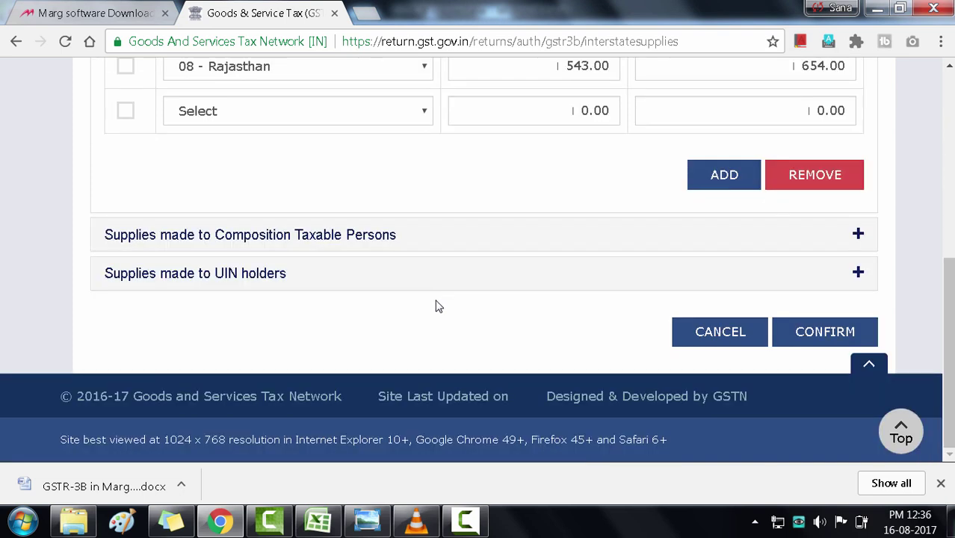
pyautogui.click(285, 235)
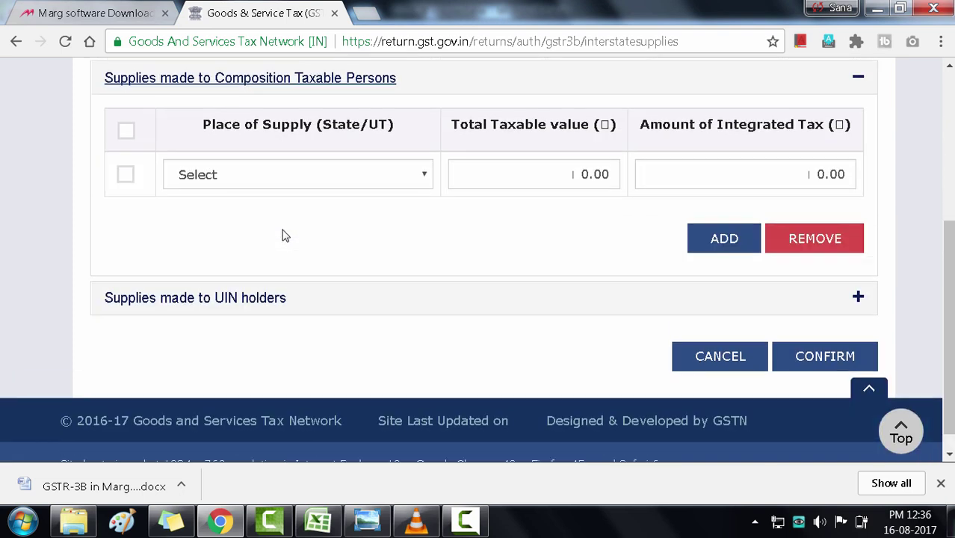
pyautogui.click(160, 298)
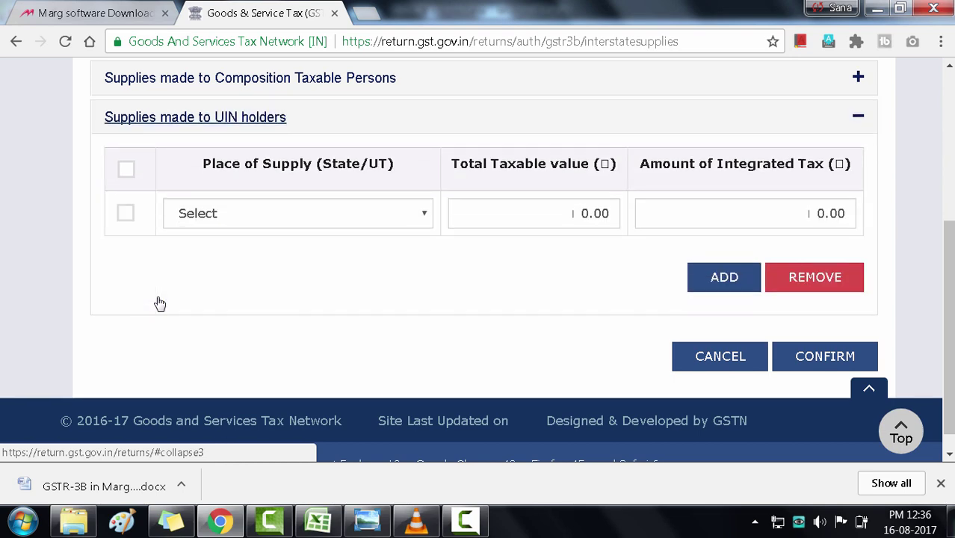
# Highlight the place of supply entries from HARYANA to KARNATAKA in the Excel worksheet and return to the portal form
pyautogui.hotkey('alt', 'Tab')
pyautogui.moveTo(309, 200); pyautogui.dragTo(325, 318)
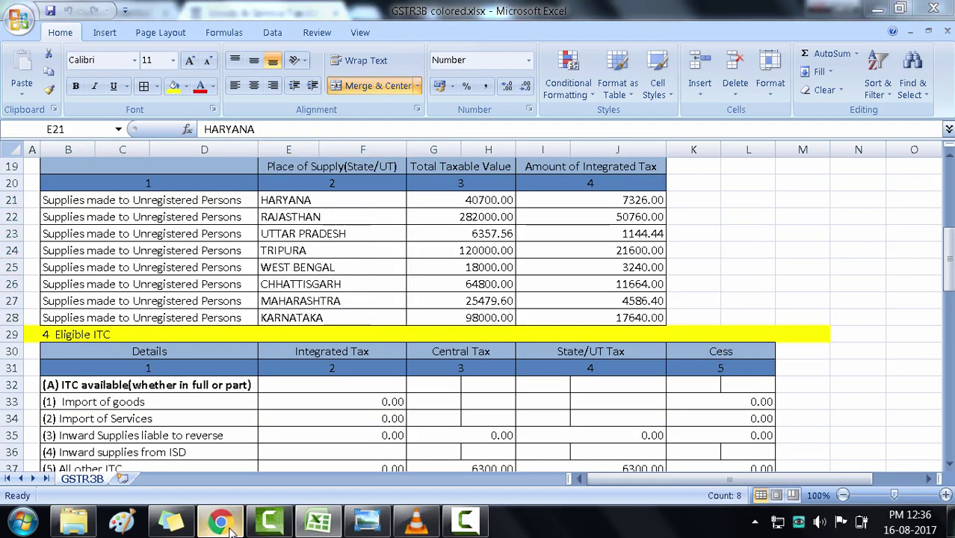
pyautogui.hotkey('alt', 'Tab')
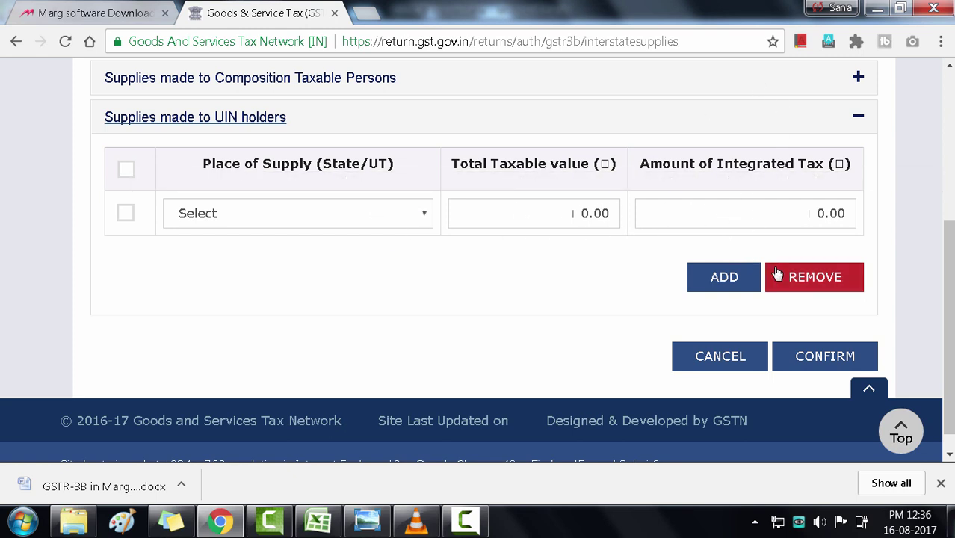
# Confirm the inter-state supplies entries and open the 4. Eligible ITC section
pyautogui.click(814, 362)
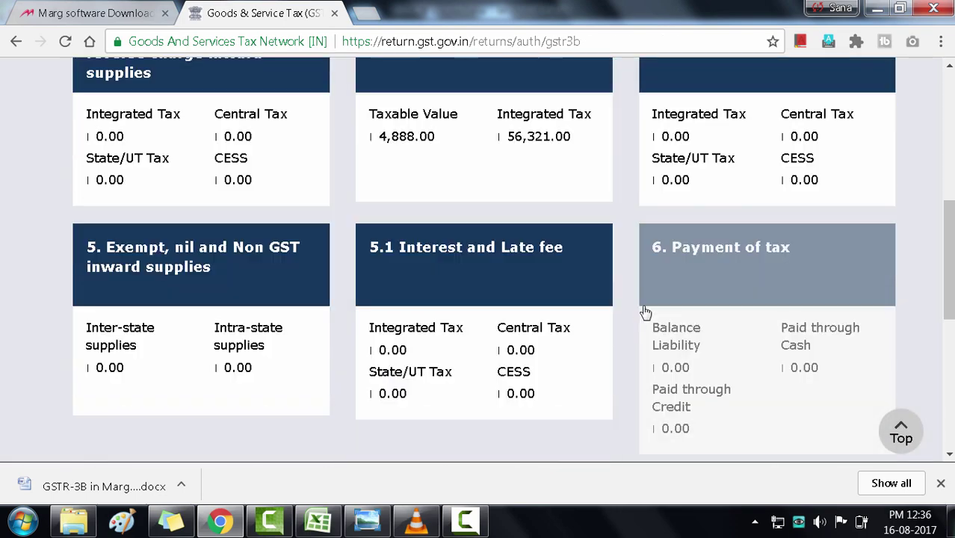
pyautogui.scroll(2, 672, 234)
pyautogui.scroll(-1, 691, 209)
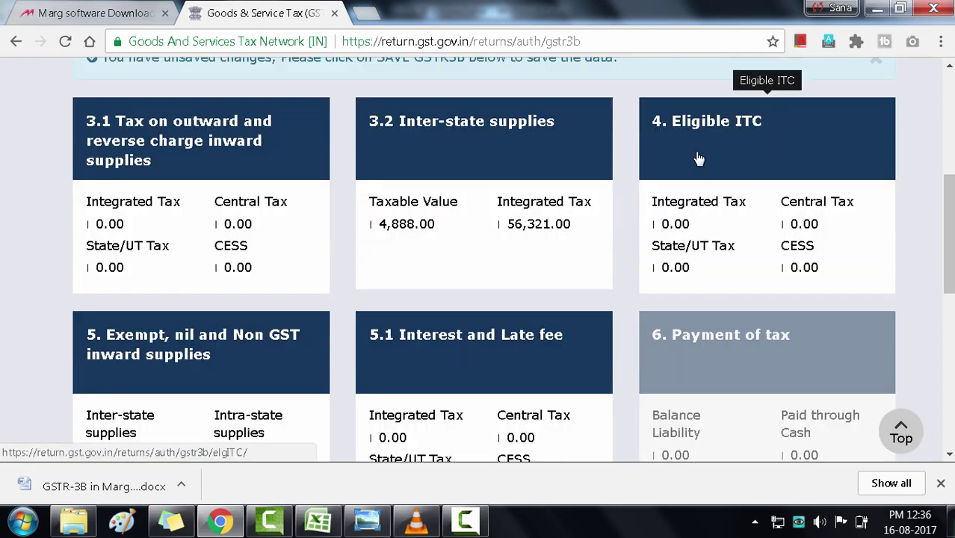
pyautogui.click(699, 159)
# Highlight the Eligible ITC figures from the Import of goods row to the Ineligible ITC row in the Excel worksheet and return to the portal
pyautogui.hotkey('alt', 'Tab')
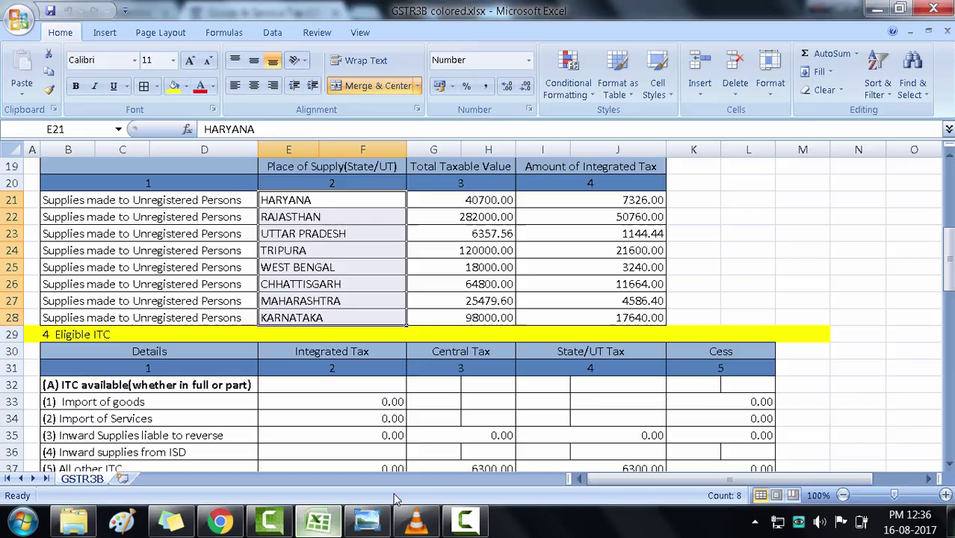
pyautogui.scroll(-1, 104, 286)
pyautogui.click(105, 286)
pyautogui.scroll(-1, 218, 356)
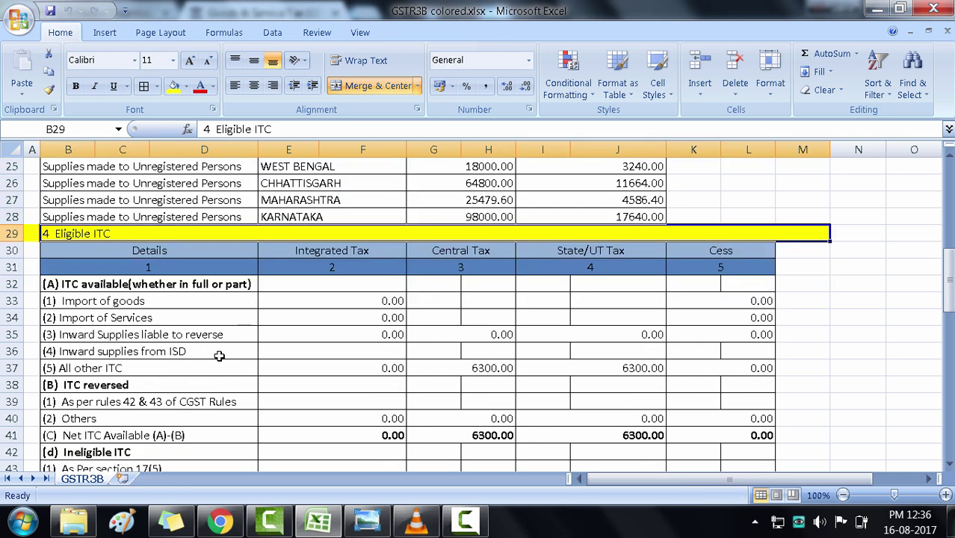
pyautogui.scroll(-1, 215, 306)
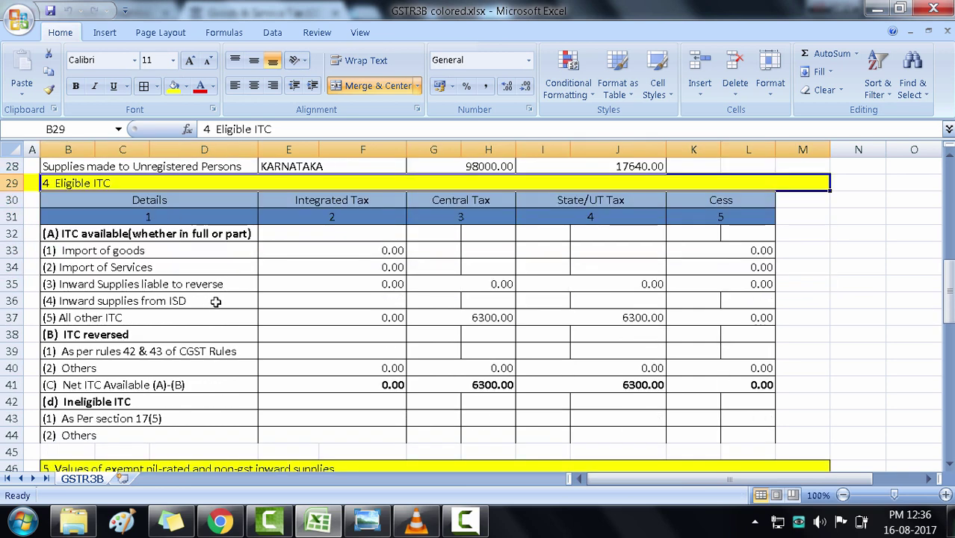
pyautogui.moveTo(346, 253); pyautogui.dragTo(673, 367)
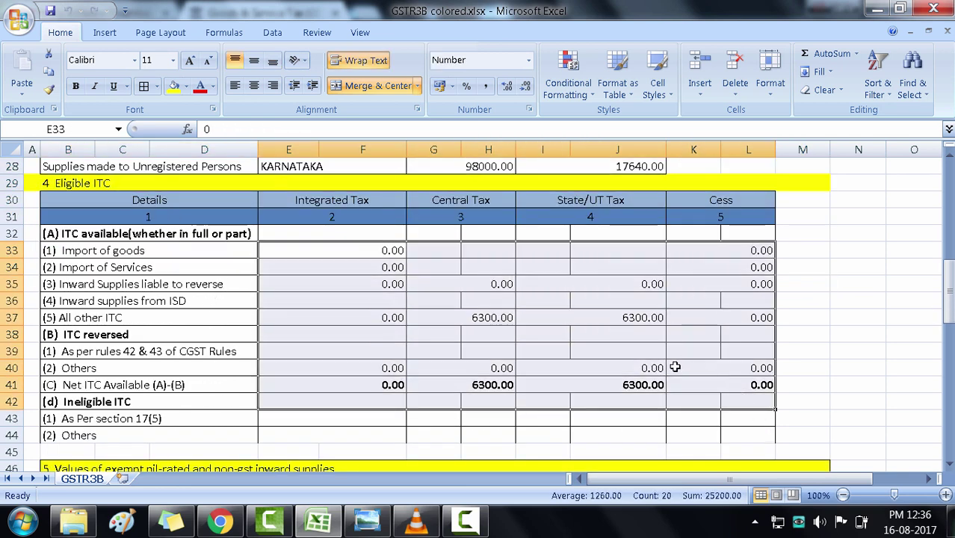
pyautogui.hotkey('alt', 'Tab')
# Enter reversed ITC of 574 integrated tax and 754 cess under Rule 42 & 43, 675 and 567 under Others, and confirm the section
pyautogui.click(472, 351)
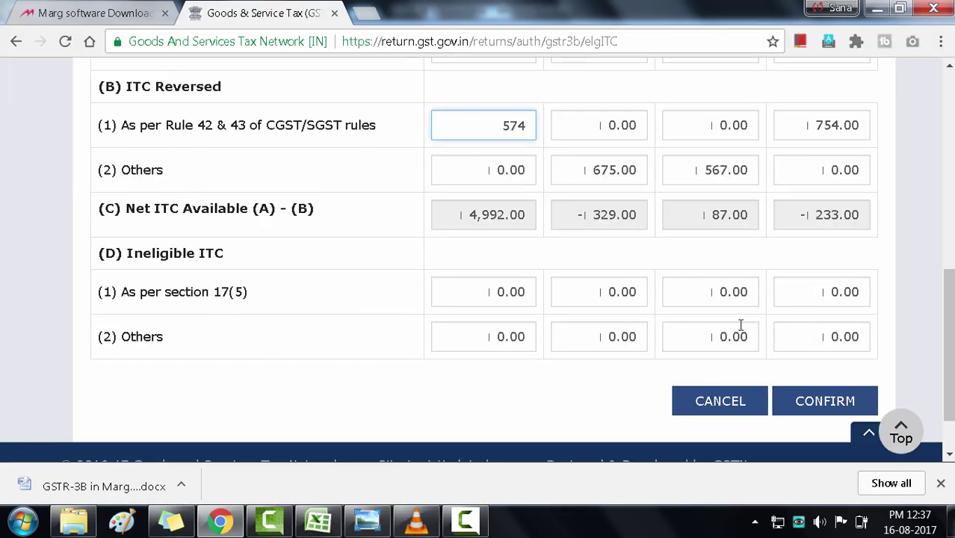
pyautogui.scroll(-2, 739, 327)
pyautogui.click(810, 330)
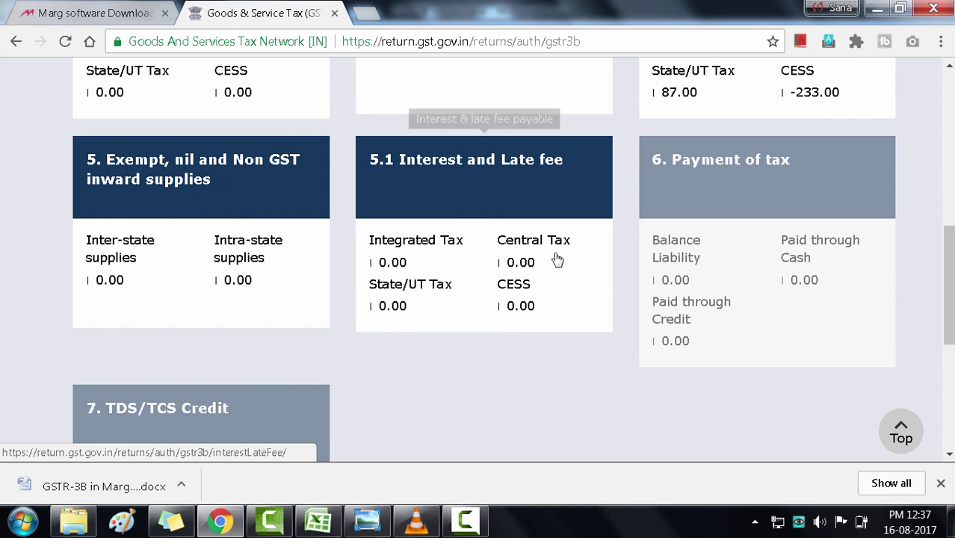
# Examine the GSTR-3B monthly return's status, its section totals, and the declaration with the save, submit and filing options
pyautogui.scroll(-4, 523, 258)
pyautogui.scroll(-2, 534, 266)
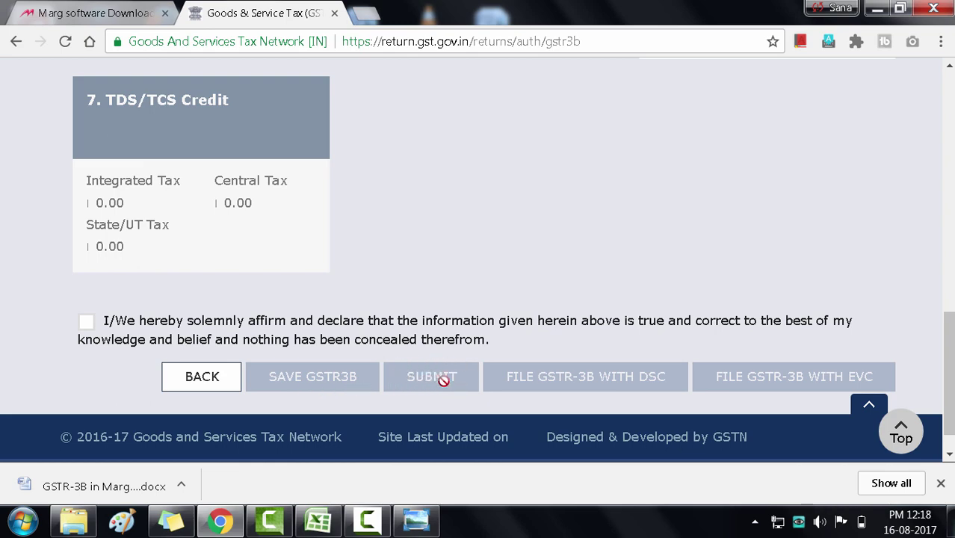
pyautogui.scroll(10, 441, 370)
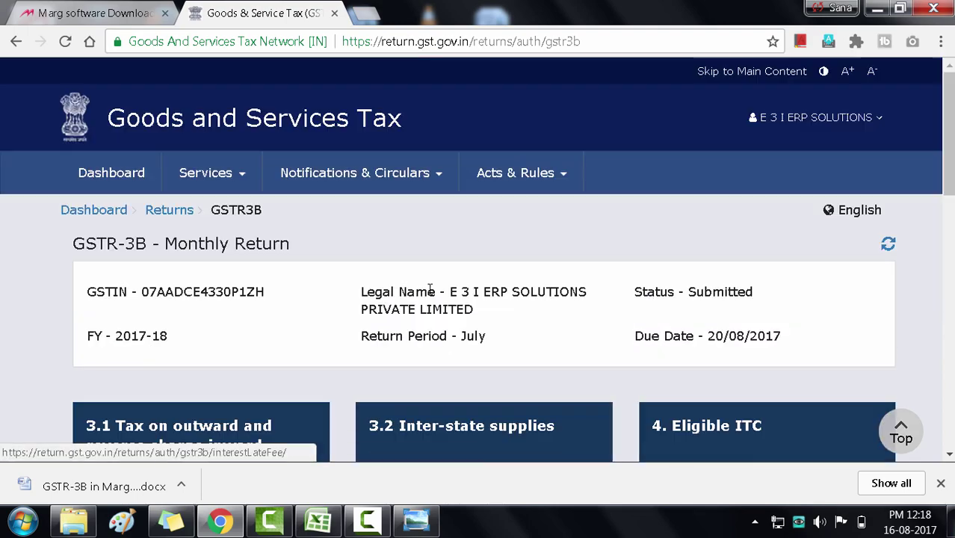
pyautogui.scroll(-11, 428, 298)
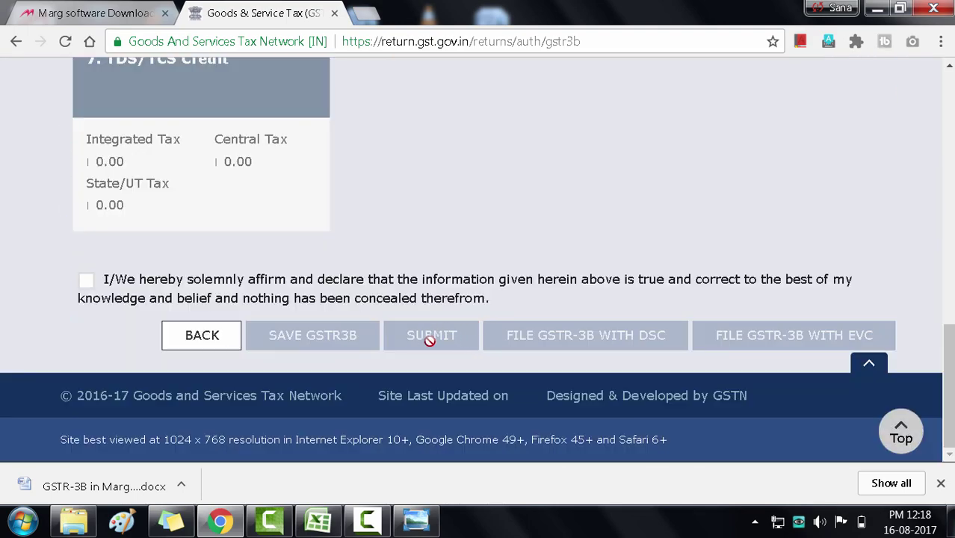
pyautogui.scroll(10, 475, 310)
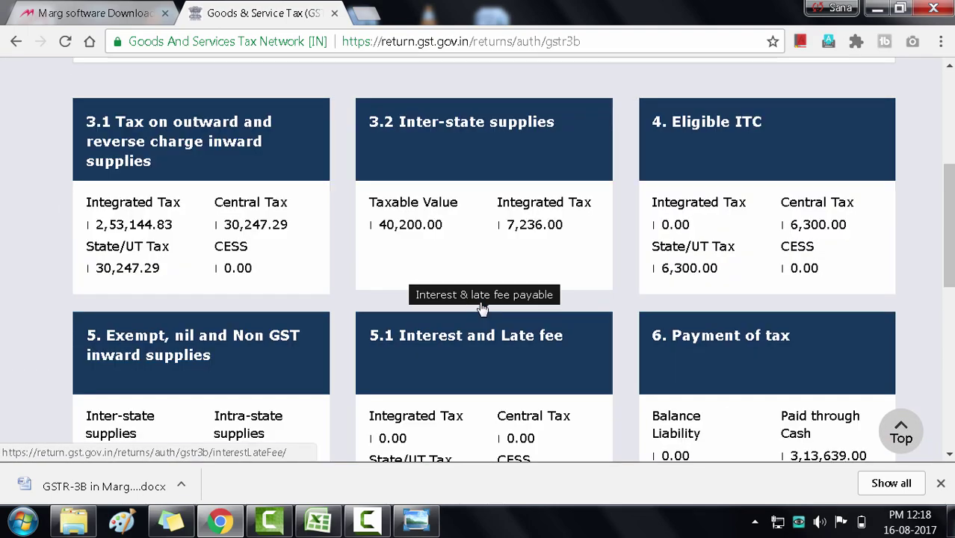
pyautogui.scroll(3, 479, 301)
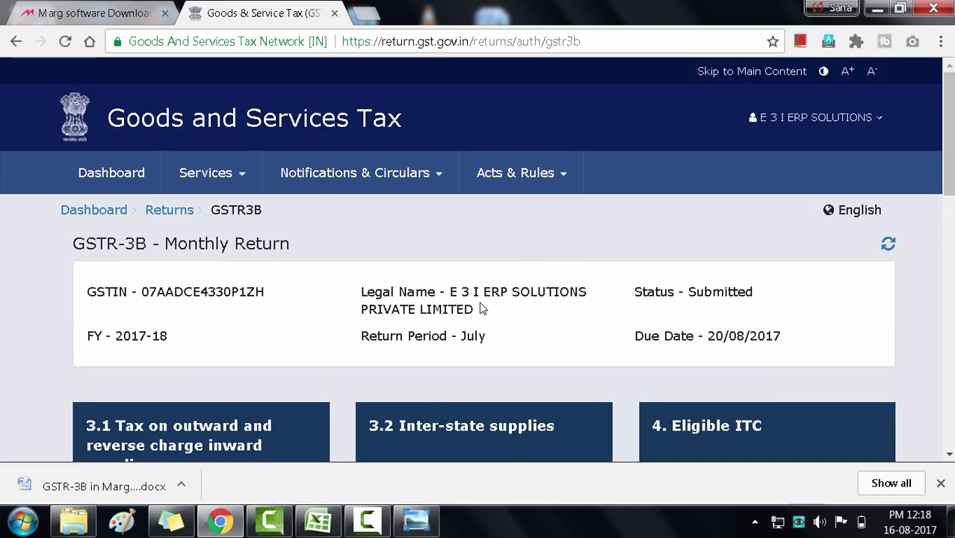
pyautogui.scroll(-1, 479, 301)
pyautogui.scroll(-10, 481, 308)
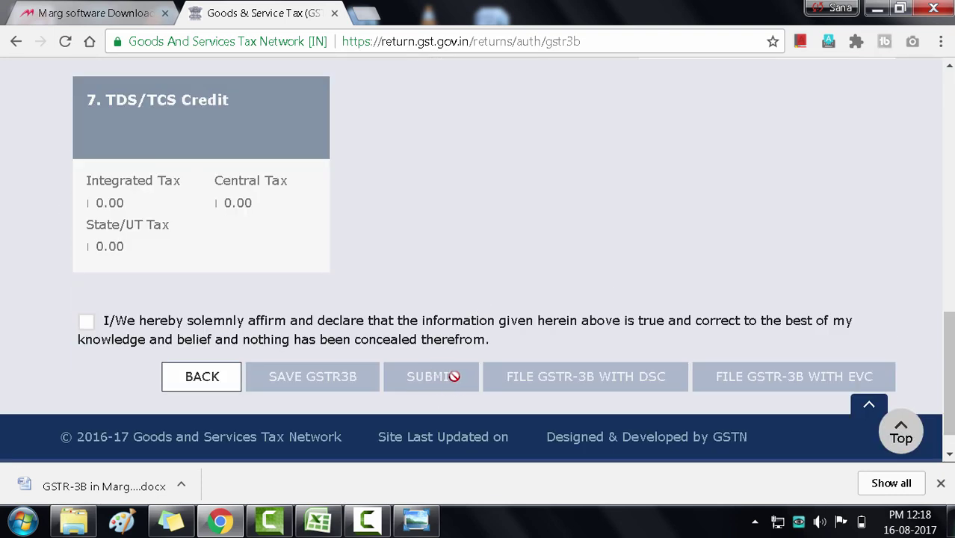
pyautogui.scroll(3, 533, 298)
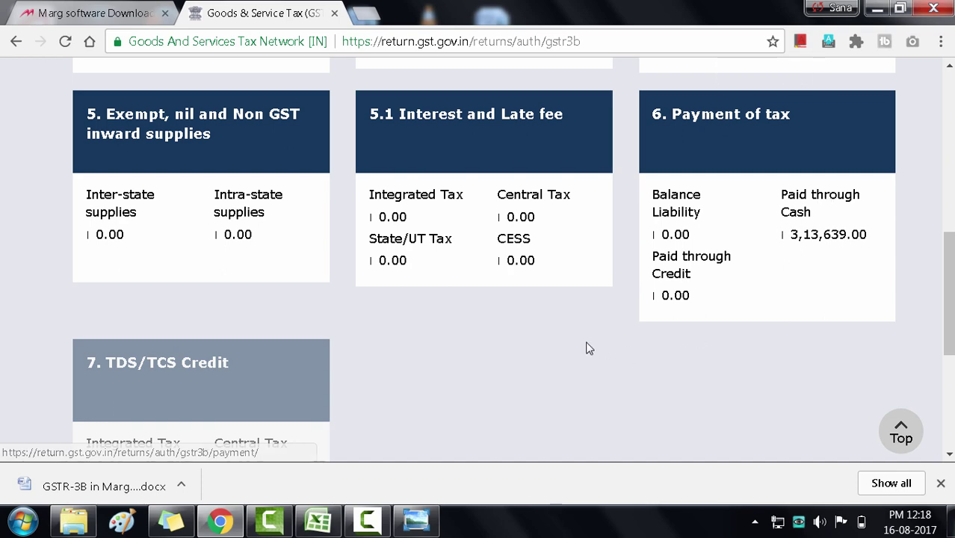
pyautogui.scroll(6, 561, 338)
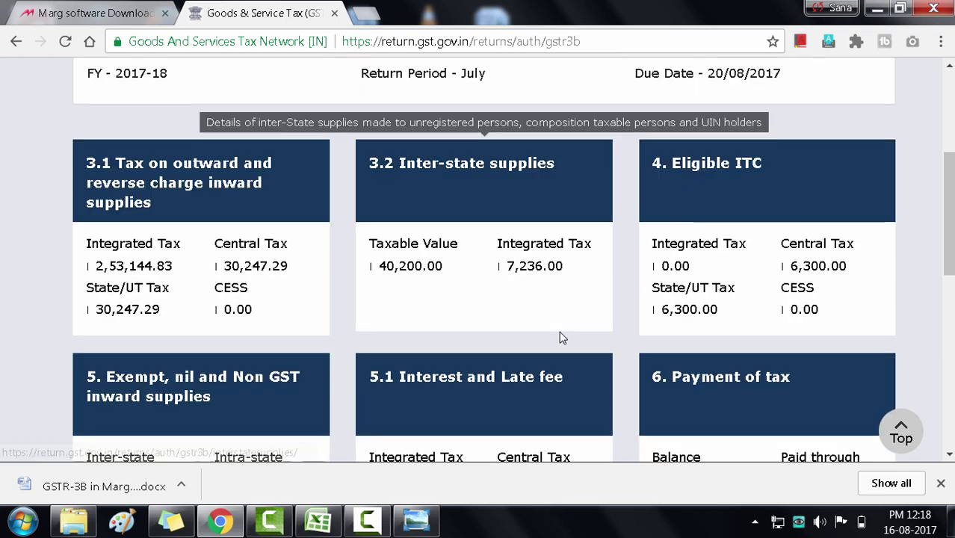
# Open the Create Challan page from the payment services and go through the CGST tax, interest and penalty fields
pyautogui.moveTo(244, 182)
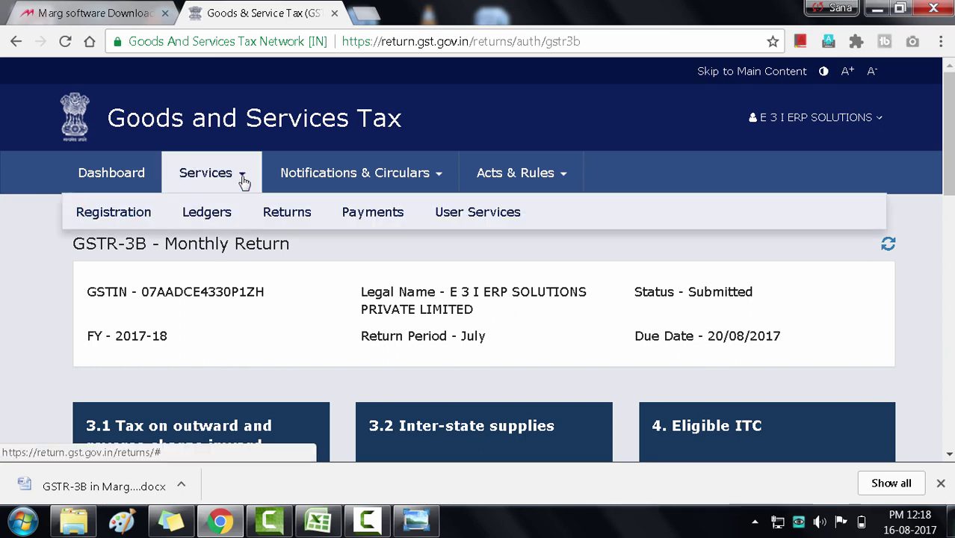
pyautogui.moveTo(372, 212)
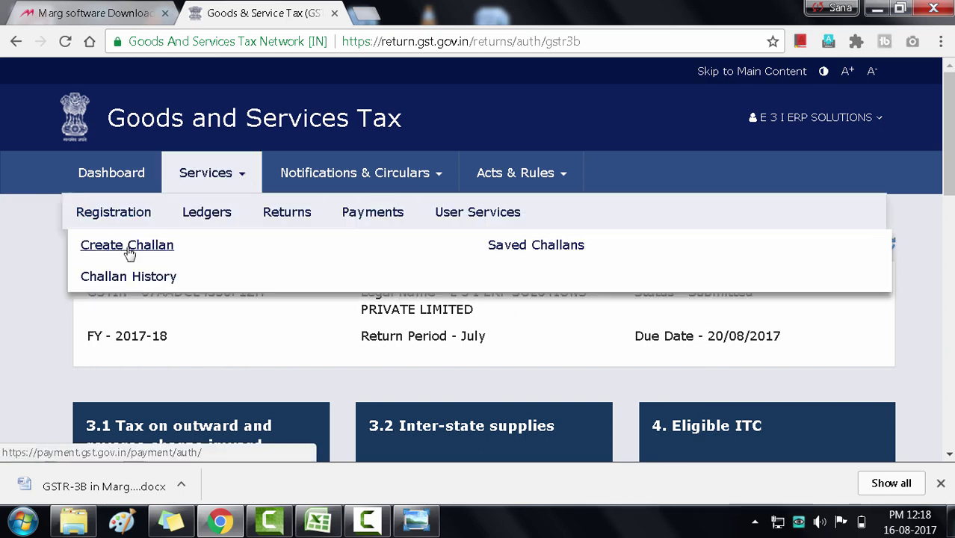
pyautogui.click(128, 252)
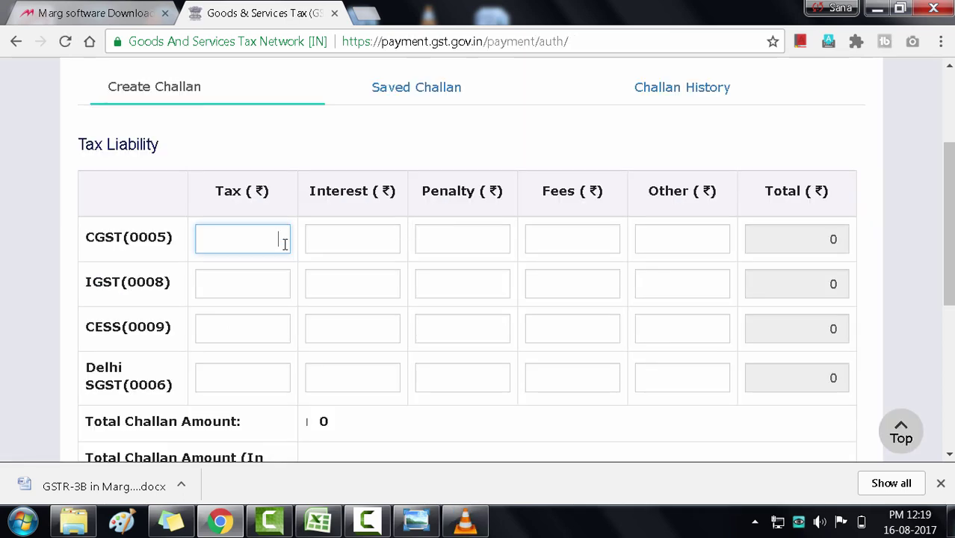
pyautogui.click(371, 246)
pyautogui.click(465, 242)
# Choose Over The Counter as the challan's payment mode, with CANARA BANK as the bank and Cheque as the instrument
pyautogui.scroll(-5, 340, 319)
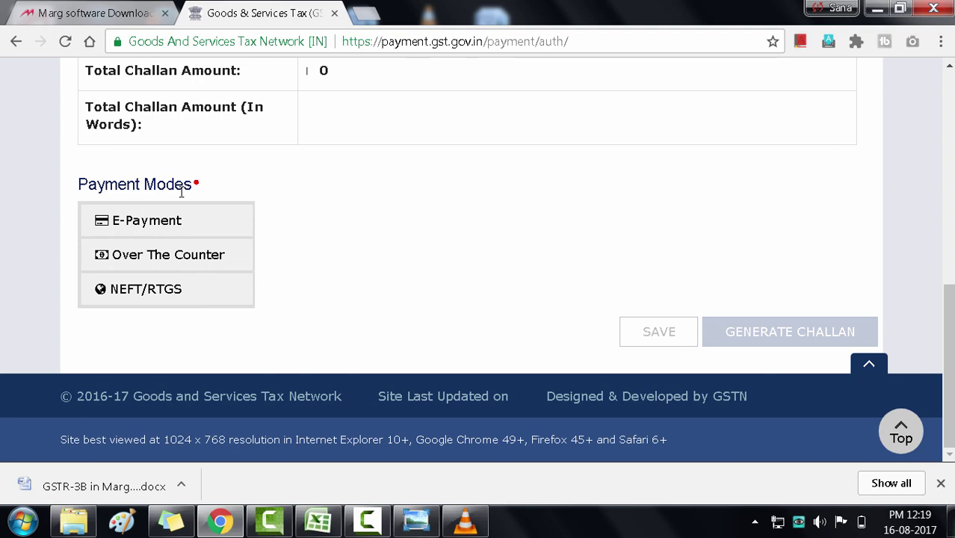
pyautogui.click(128, 254)
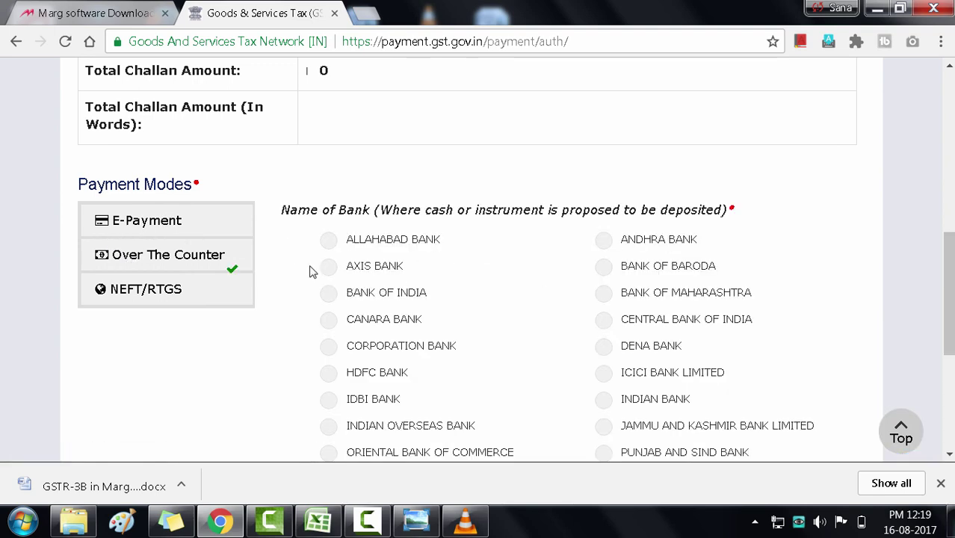
pyautogui.scroll(-1, 312, 271)
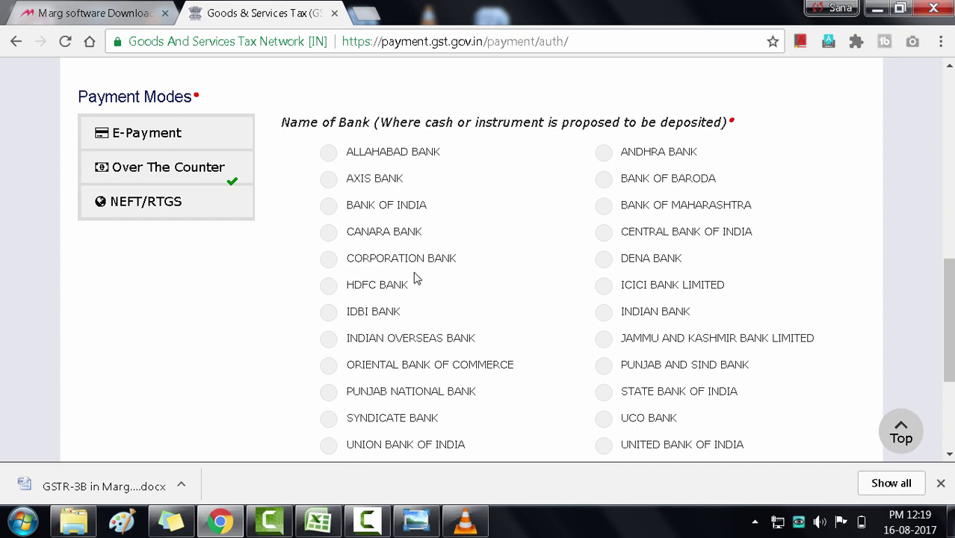
pyautogui.click(326, 260)
pyautogui.scroll(-2, 374, 270)
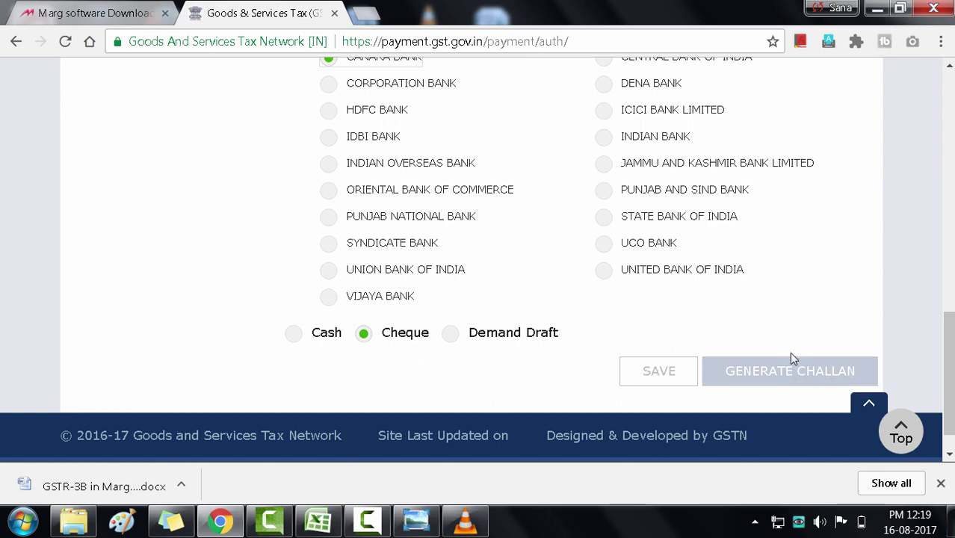
# Go back to the portal dashboard and open the File Returns page
pyautogui.scroll(15, 737, 331)
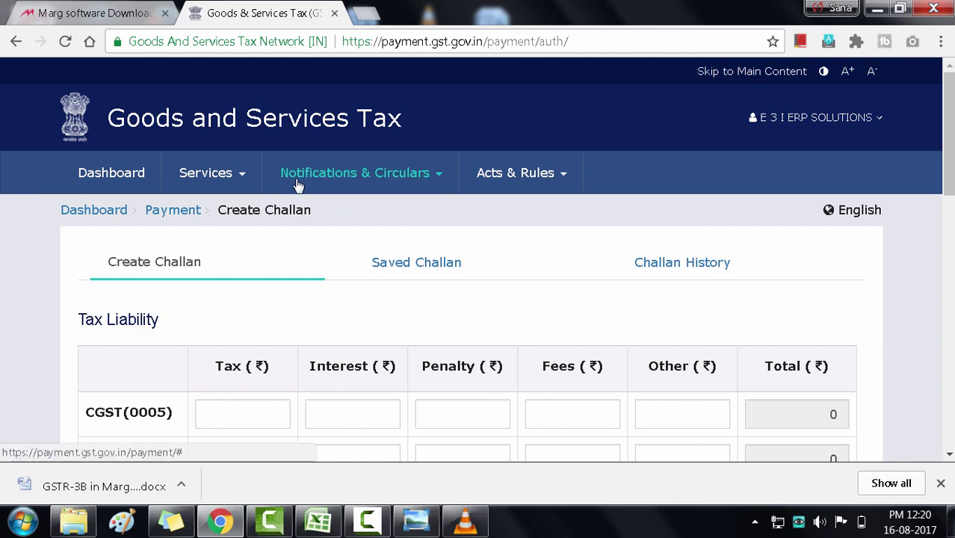
pyautogui.click(111, 173)
pyautogui.scroll(-3, 256, 362)
pyautogui.click(256, 313)
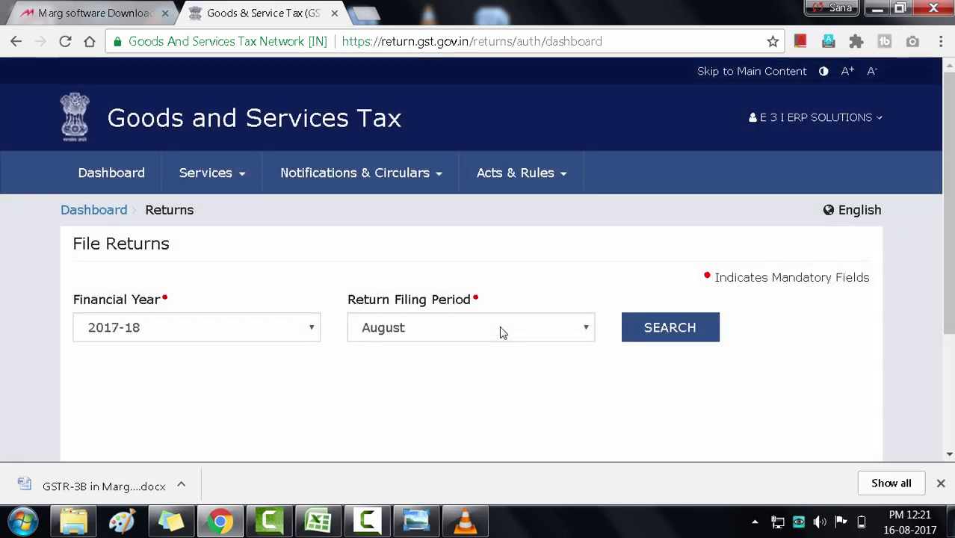
# Search the 2017-18 returns for the July filing period and open the GSTR3B monthly return for filing
pyautogui.click(499, 327)
pyautogui.click(470, 357)
pyautogui.click(677, 327)
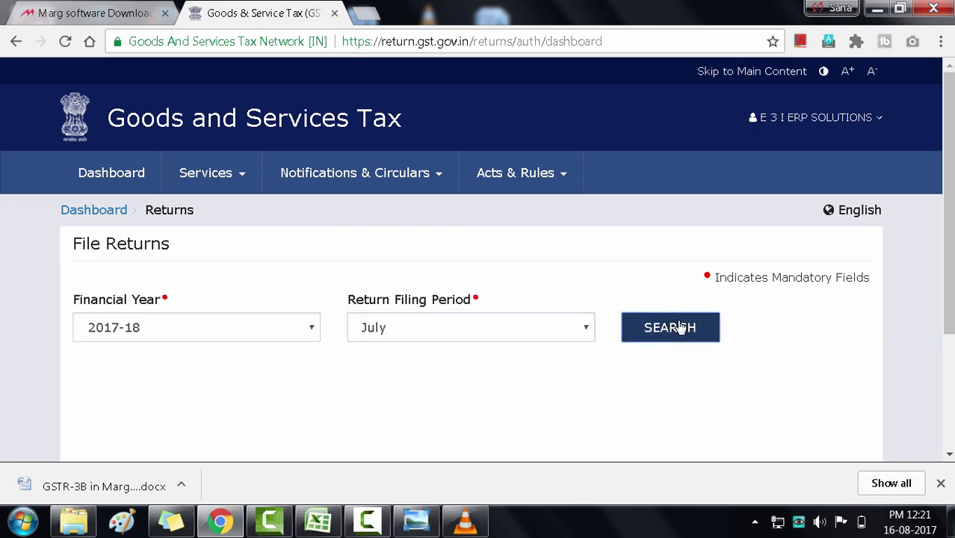
pyautogui.scroll(-3, 750, 420)
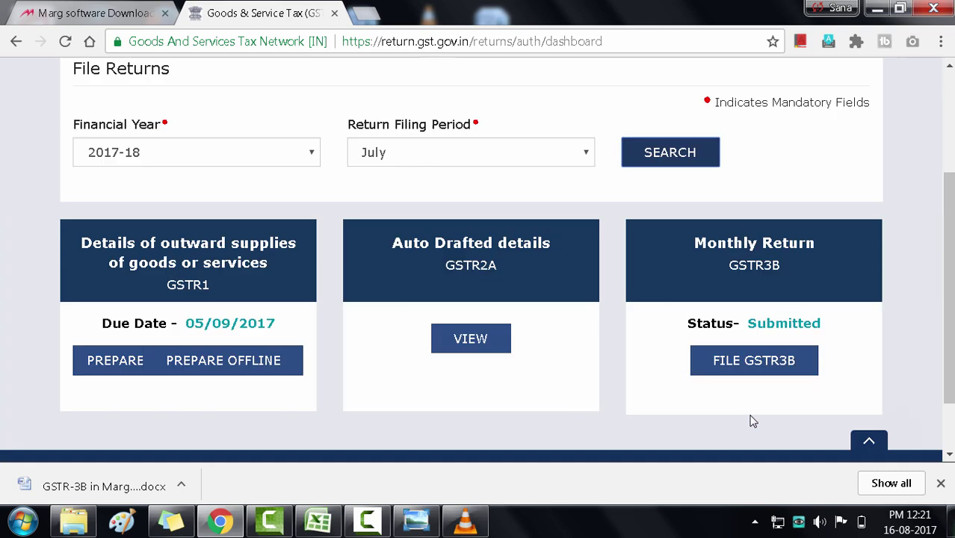
pyautogui.click(752, 368)
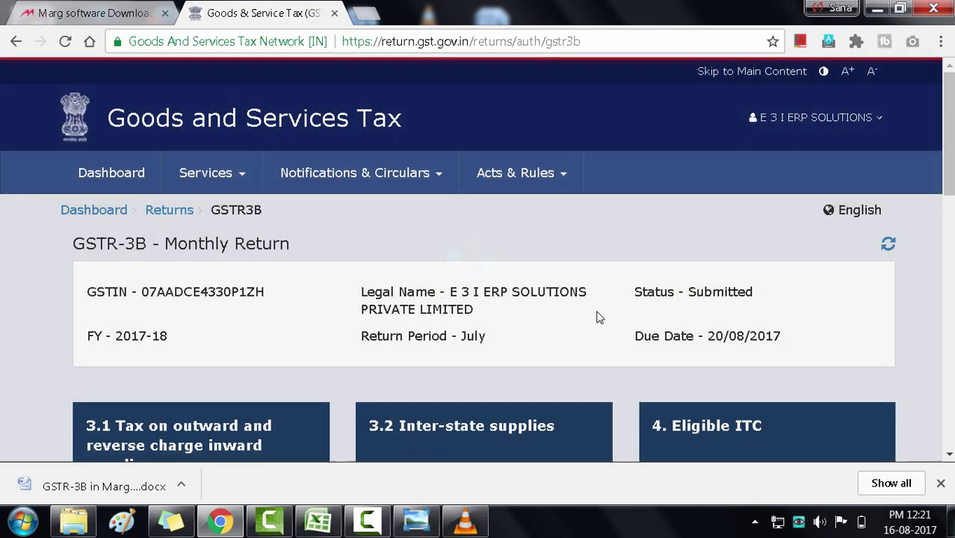
# Review the reopened July return down to its declaration and its filing options with DSC or EVC
pyautogui.scroll(-2, 523, 306)
pyautogui.scroll(-8, 521, 309)
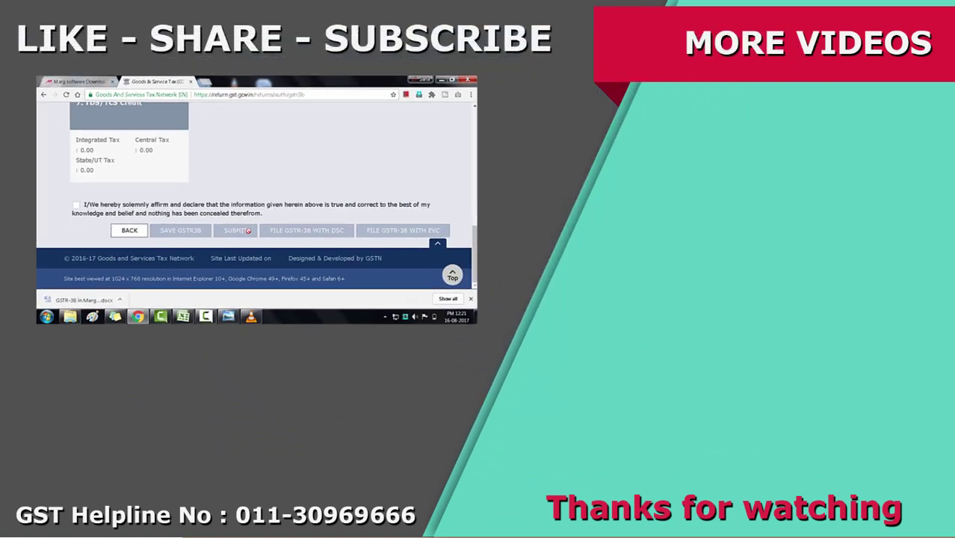
pyautogui.scroll(10, 261, 219)
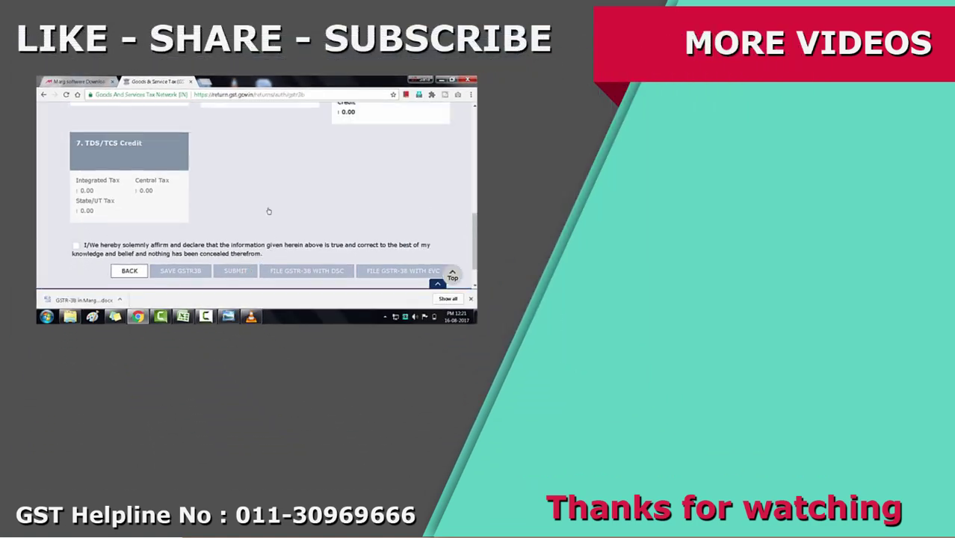
pyautogui.scroll(2, 267, 212)
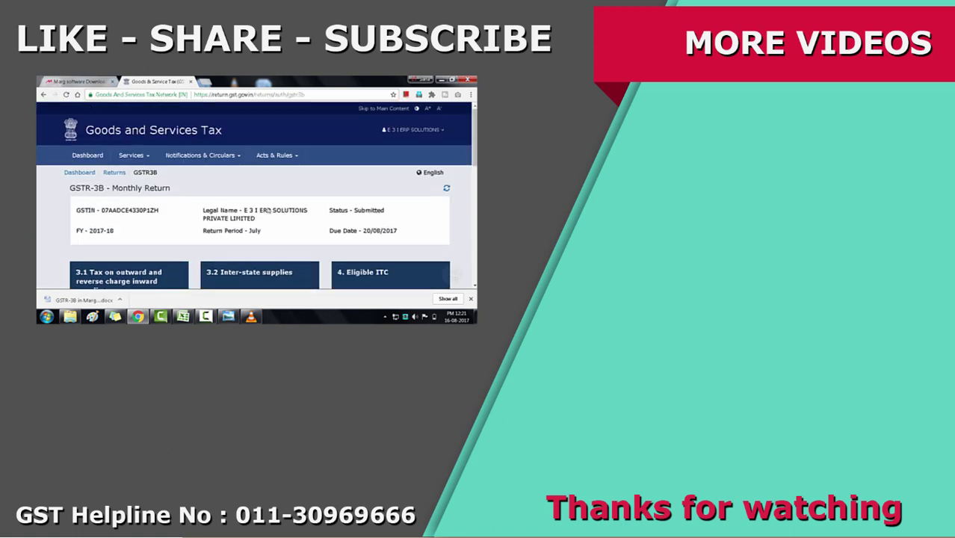